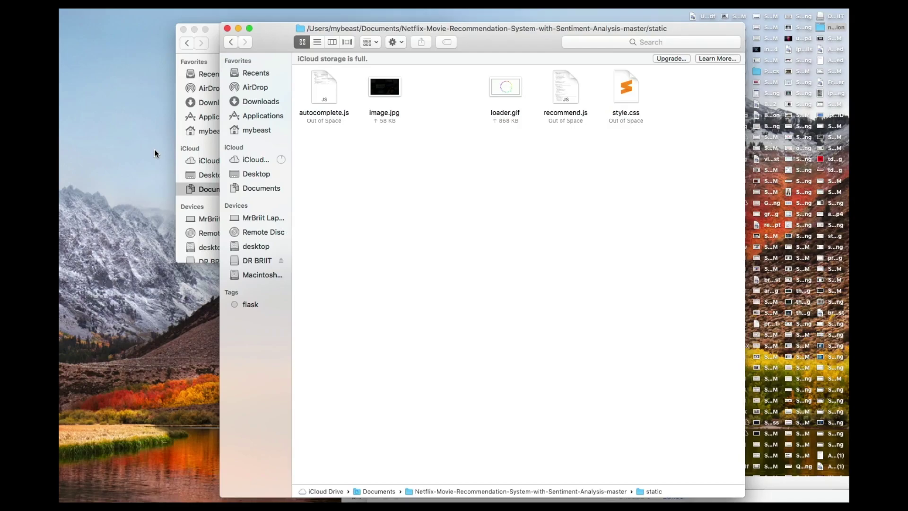
Select the local app's 127.0.0.1:5000 address and open a blank new browser tab.
key("ctrl+Left")
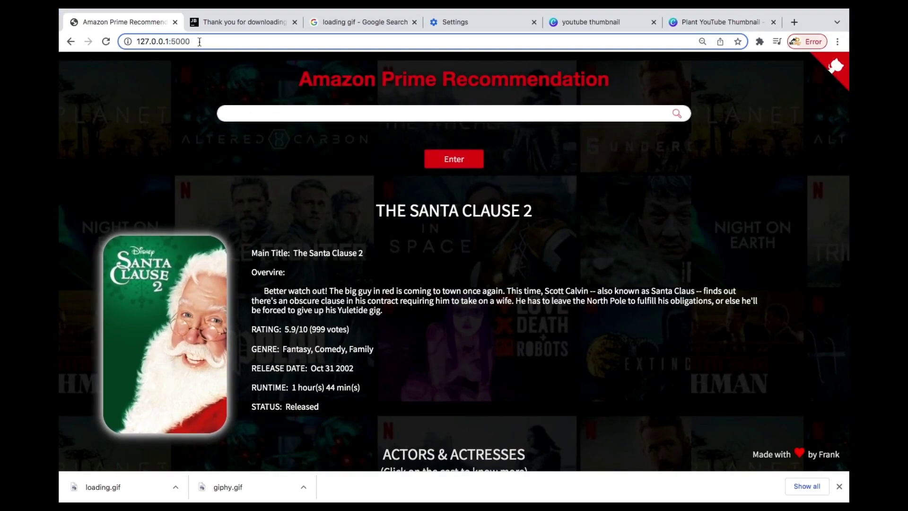
left_click_drag(194, 41, 129, 43)
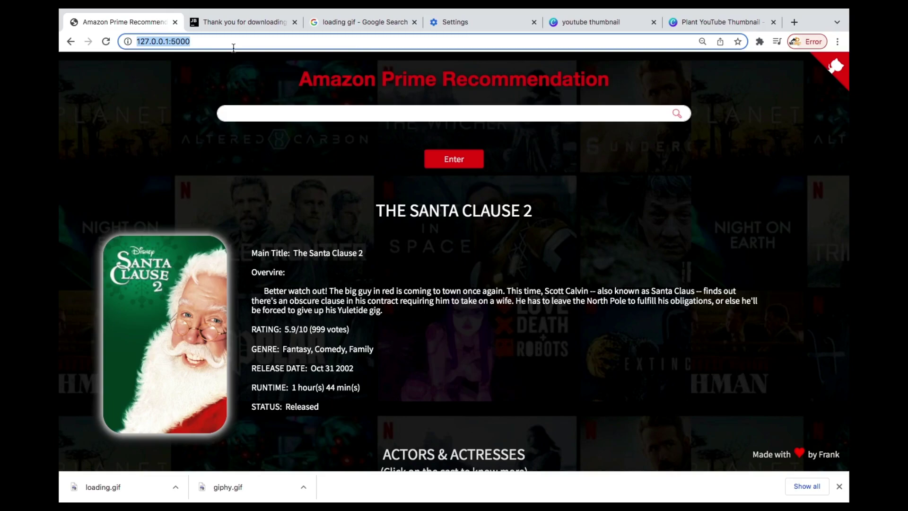
left_click(794, 24)
Step Finder back twice to Documents, then return to the blank browser tab.
key("ctrl+Right")
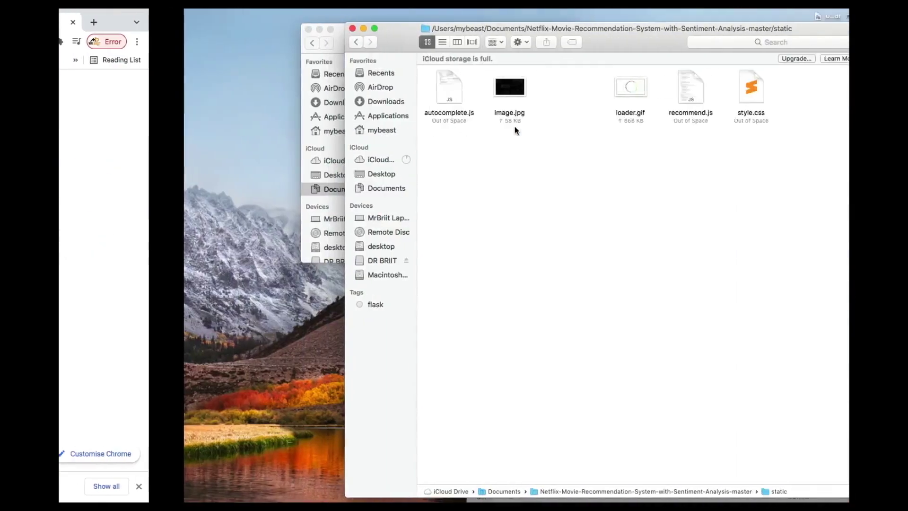
left_click(230, 42)
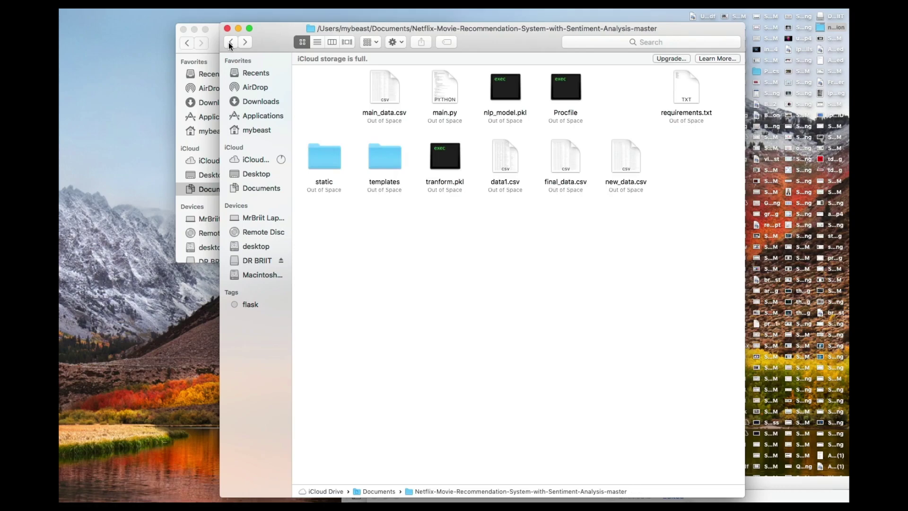
left_click(230, 43)
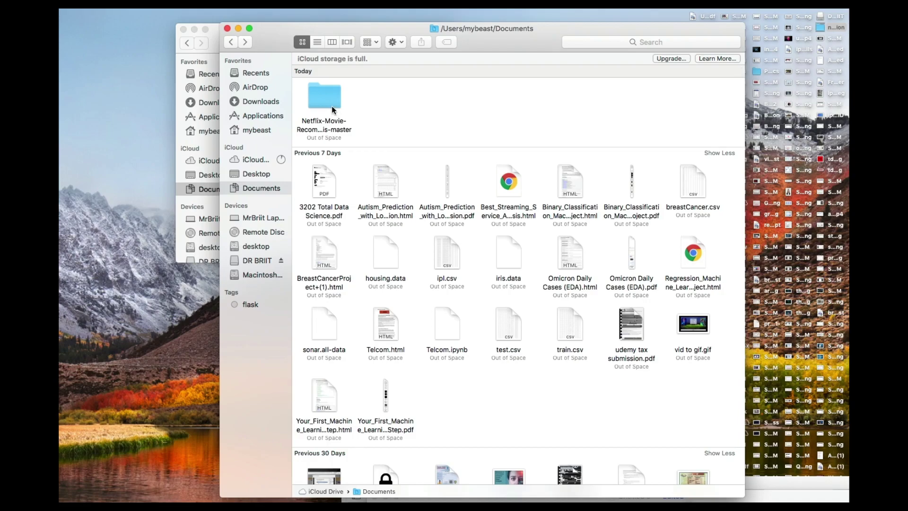
scroll(332, 108, "up", 1)
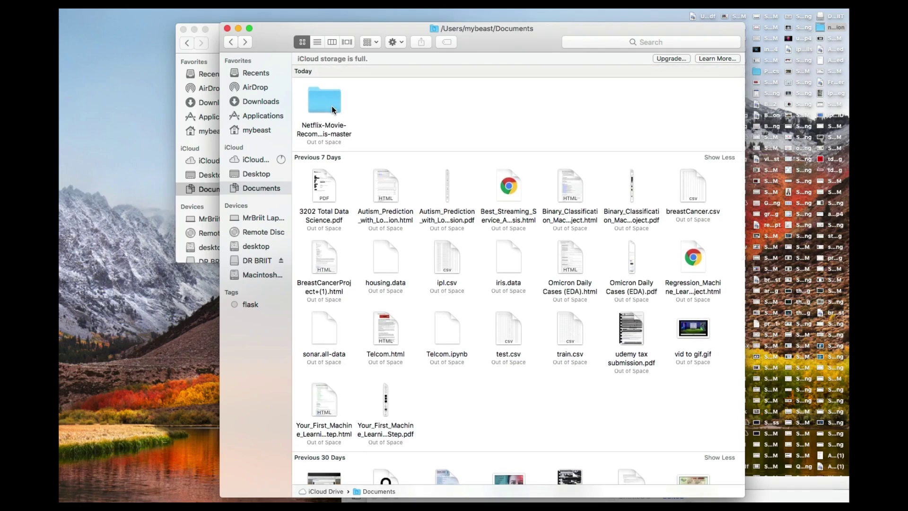
key("ctrl+Left")
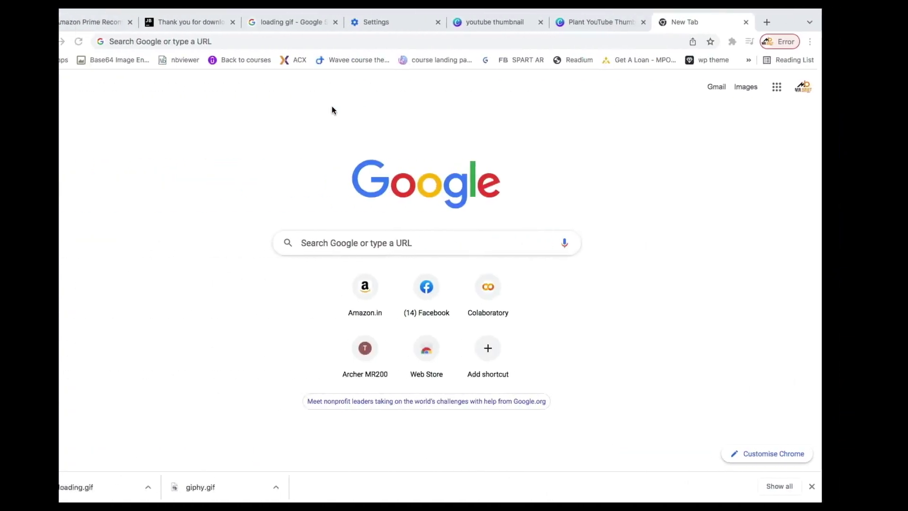
Open the suggested GitHub profile page from 'git' and hide the downloads bar.
type("github.com/MrBriit/")
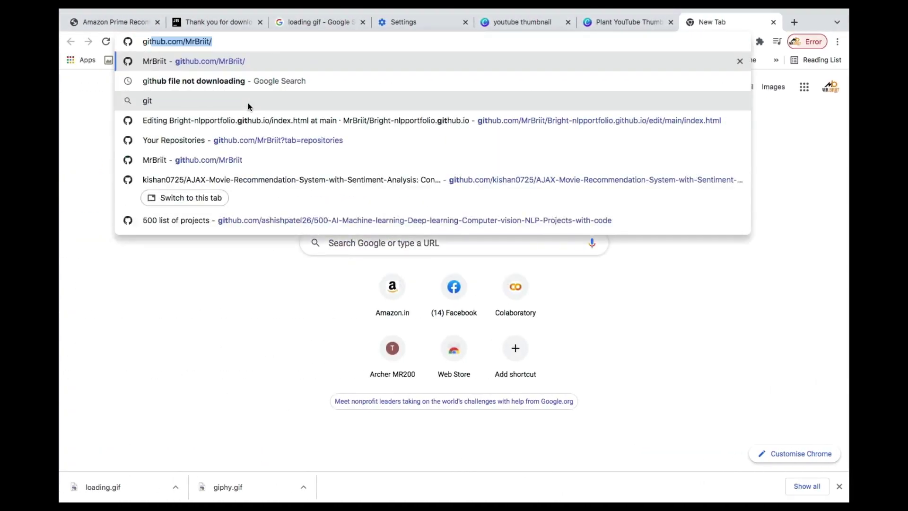
key("Return")
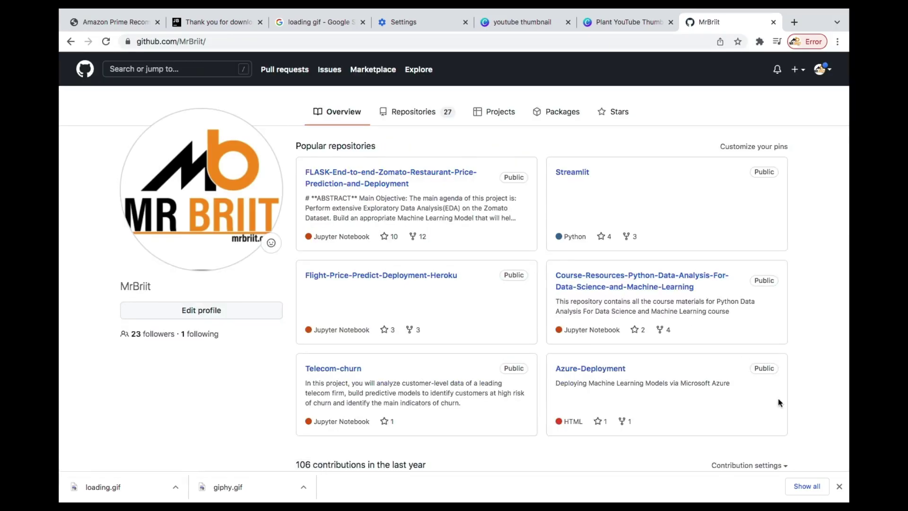
left_click(839, 486)
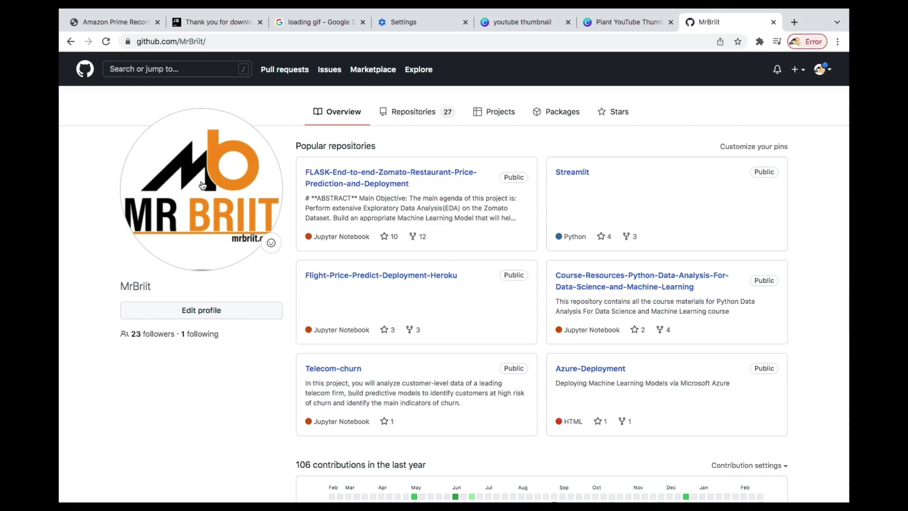
Open a new incognito window and load github.com in it.
left_click(837, 42)
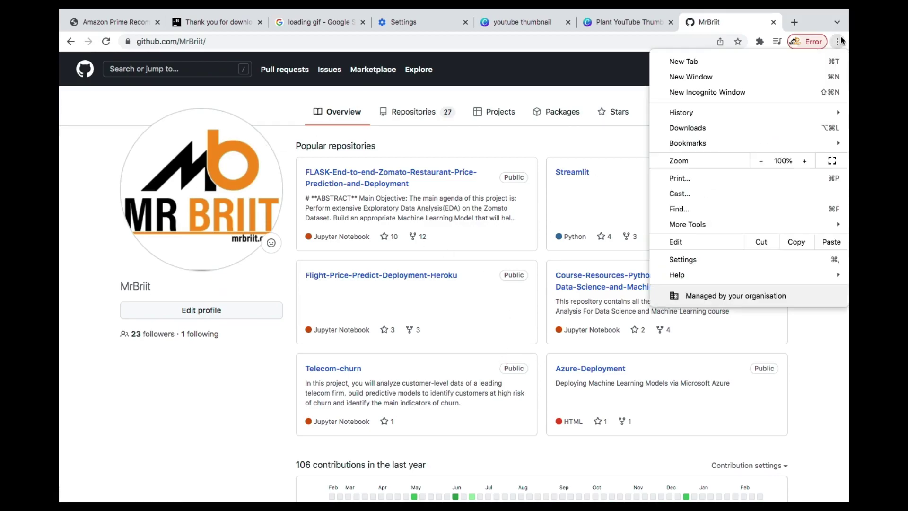
left_click(768, 92)
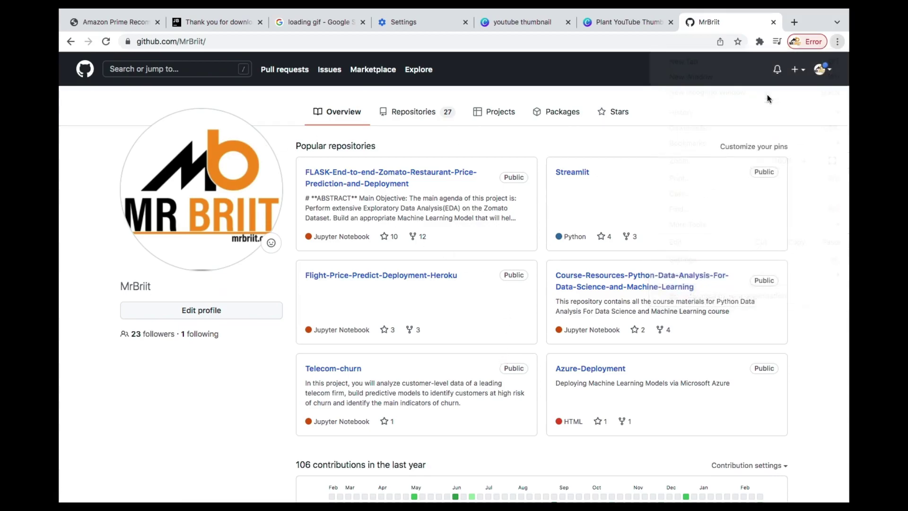
type("gut")
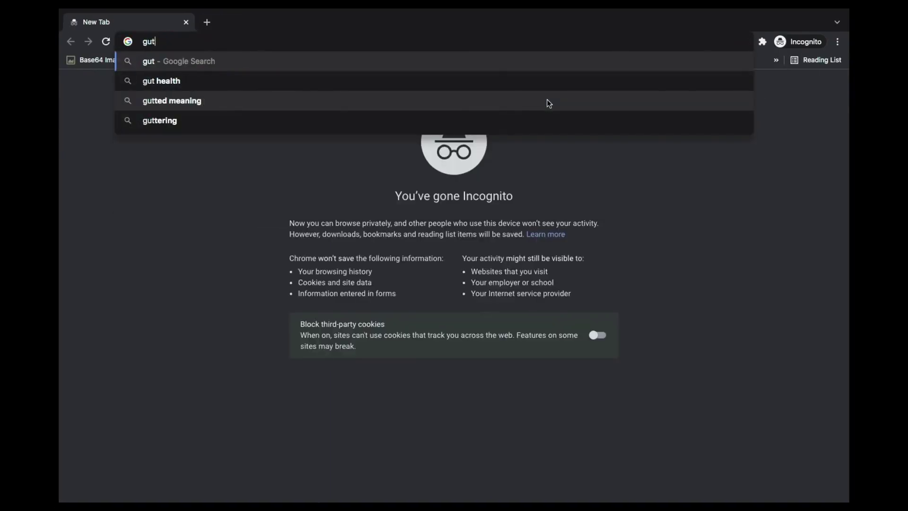
key("BackSpace")
key("BackSpace")
type("it")
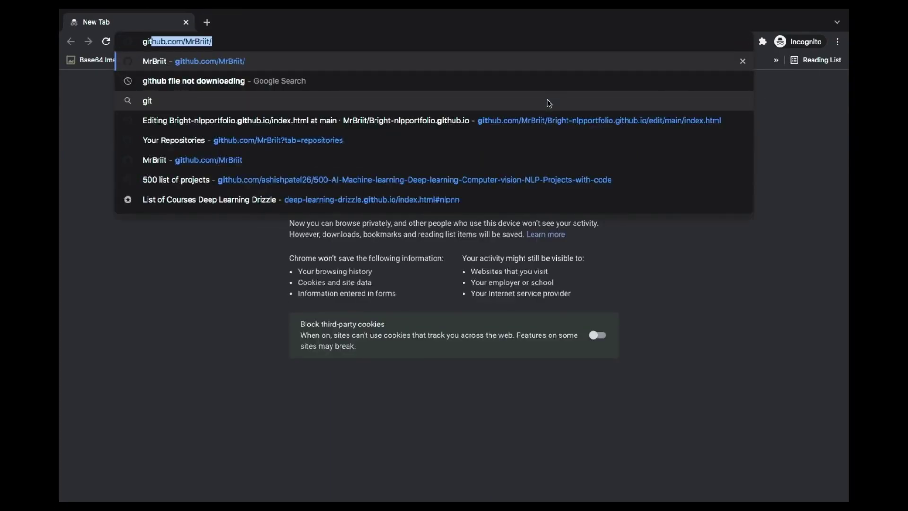
key("Right")
key("BackSpace")
key("BackSpace")
key("BackSpace")
key("BackSpace")
key("BackSpace")
key("BackSpace")
key("BackSpace")
key("BackSpace")
key("BackSpace")
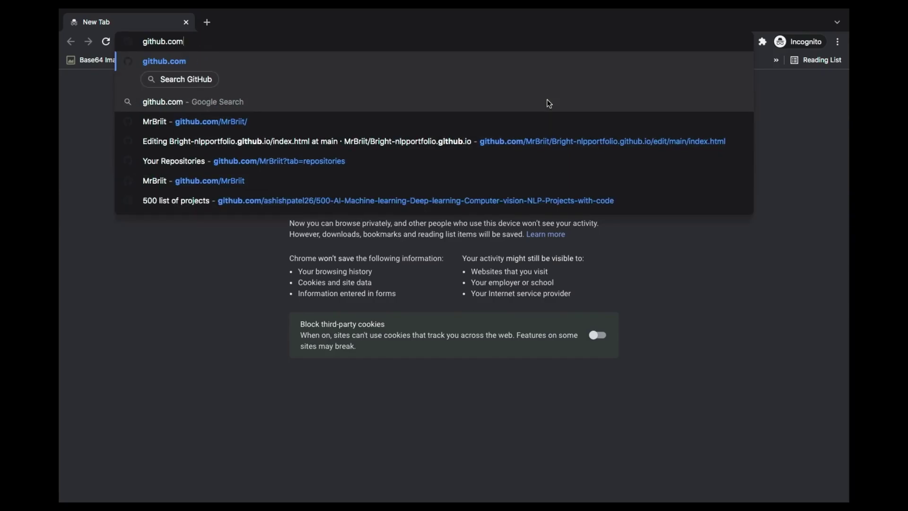
key("Return")
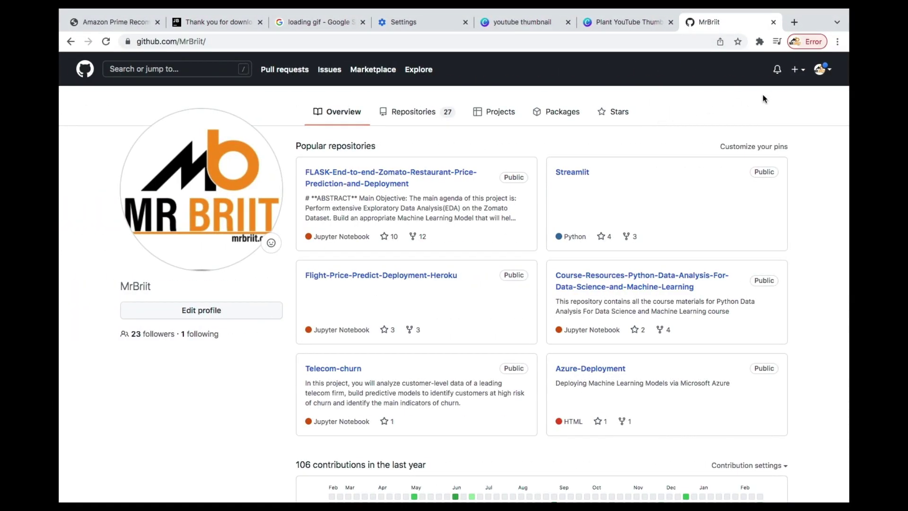
scroll(757, 96, "up", 2)
left_click(798, 71)
Name a new repository Netflix-Recommender-Syatem-and-Deployment with description 'Deploying a recommender sustem in the Heroku cloud environment'.
left_click(773, 85)
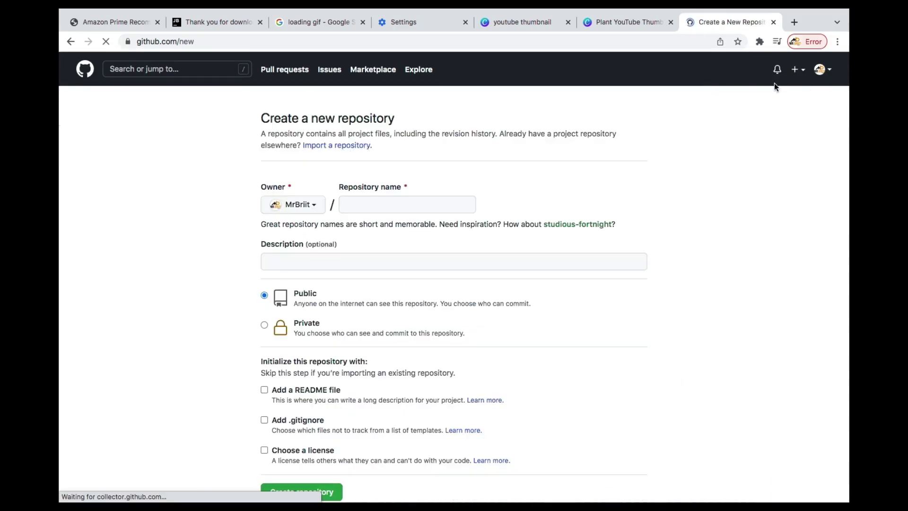
left_click(446, 209)
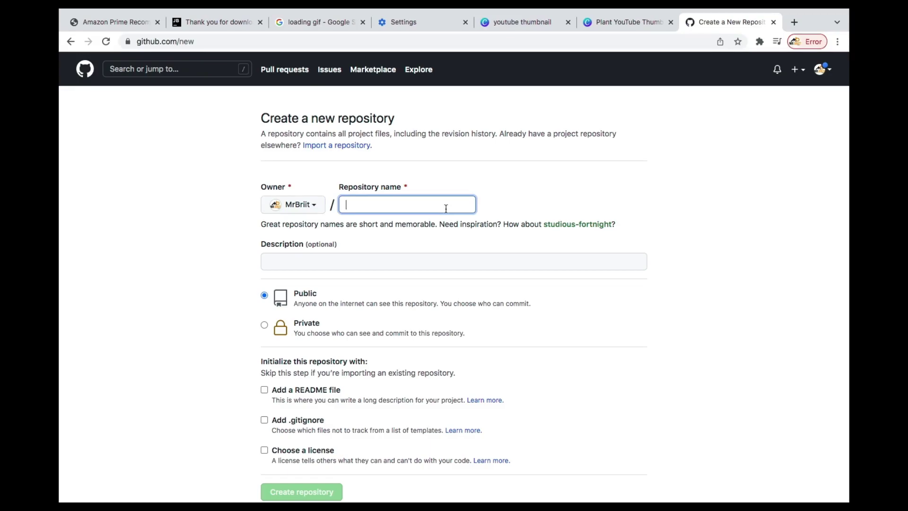
type("Netflix")
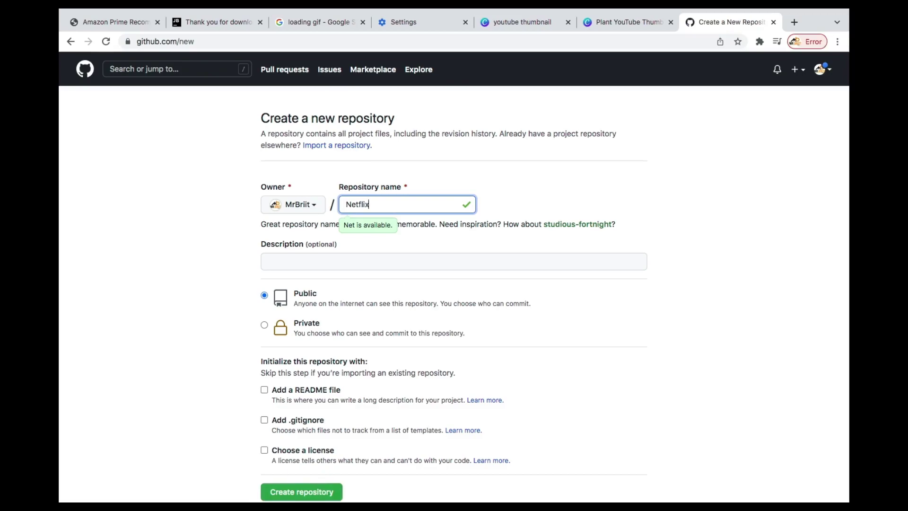
type(" Recom")
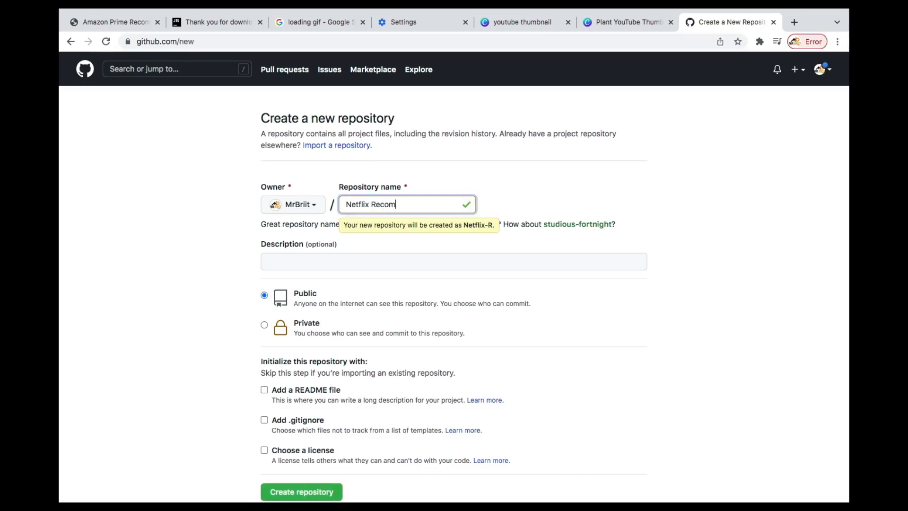
type("merd")
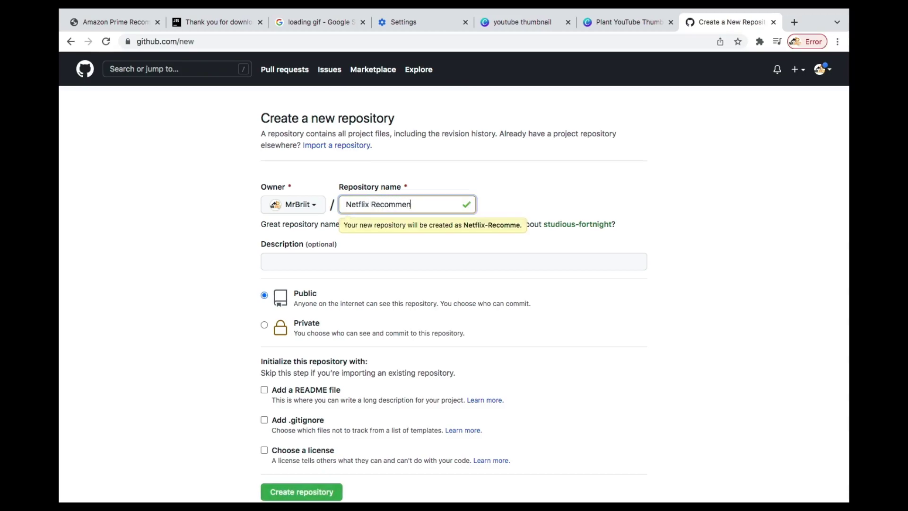
type("er Sya")
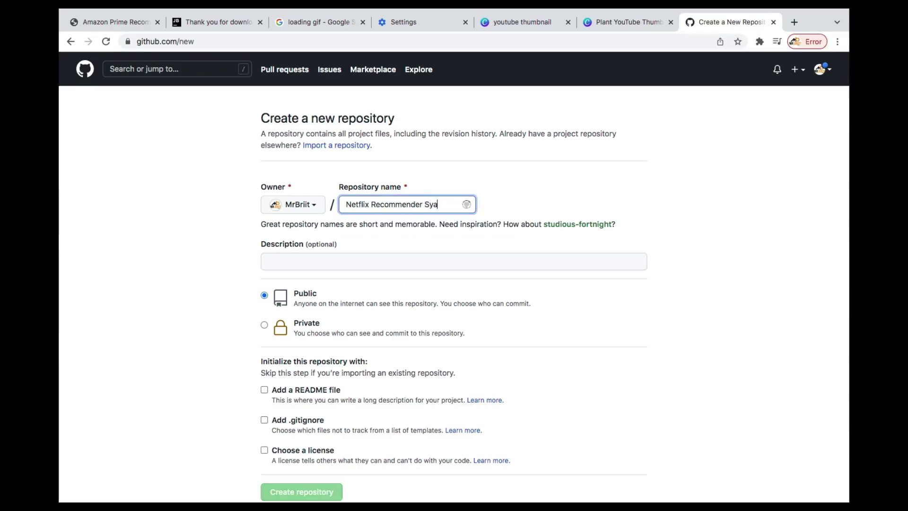
type("tem")
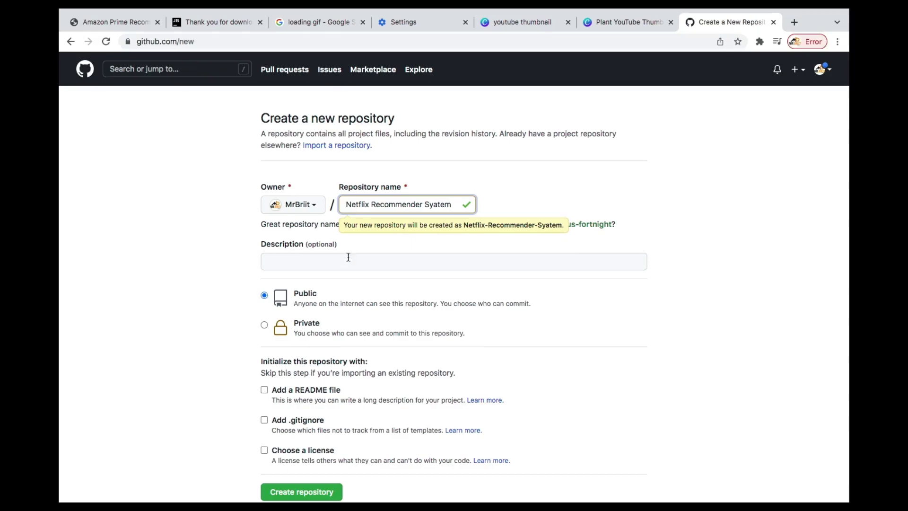
type(" and")
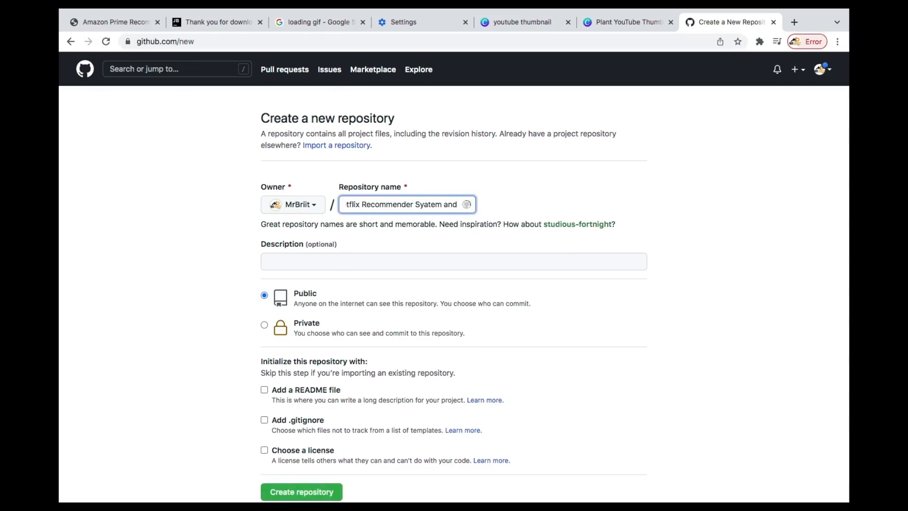
type(" Depl")
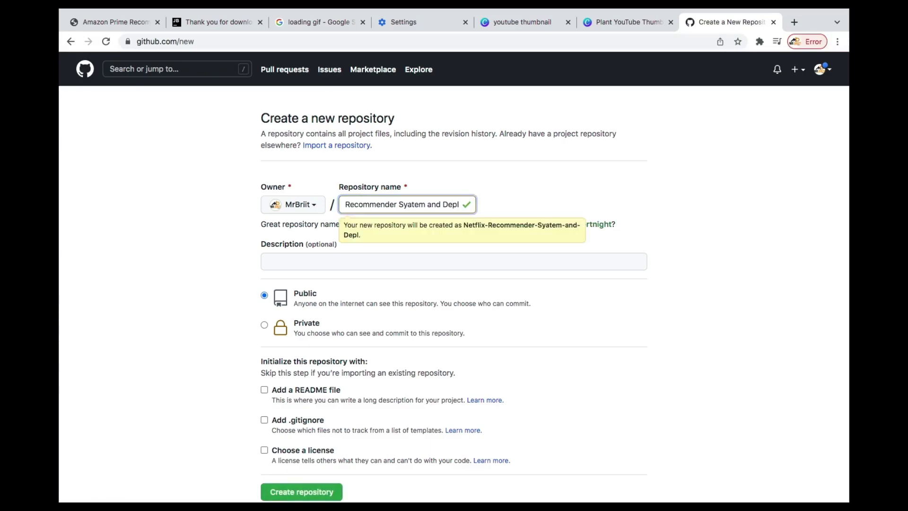
type("oy")
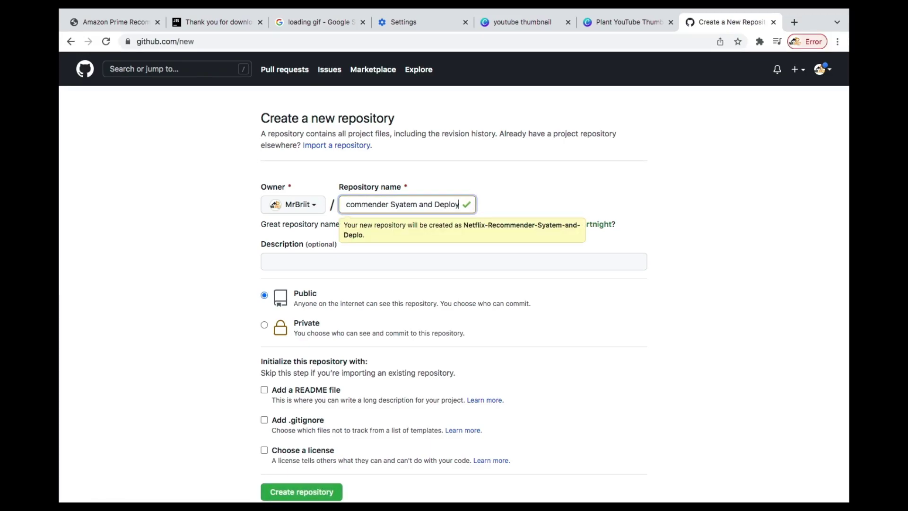
type("ment")
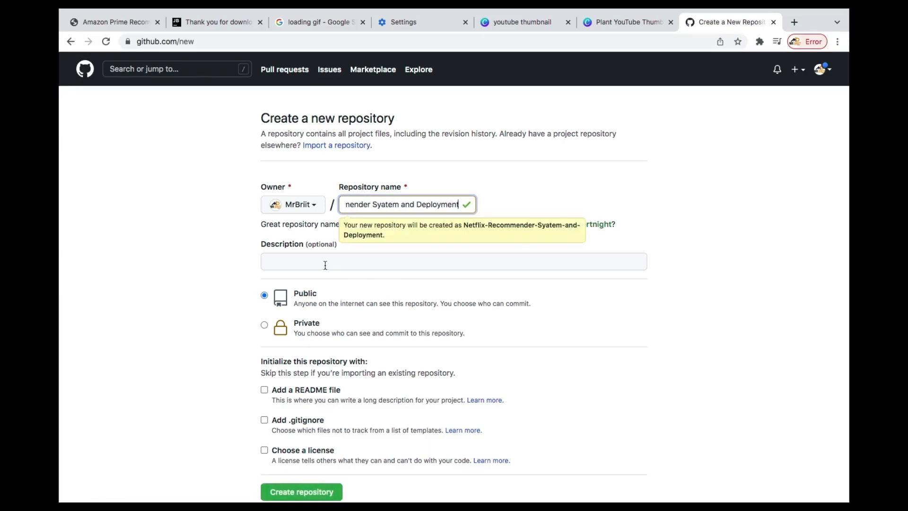
left_click(313, 264)
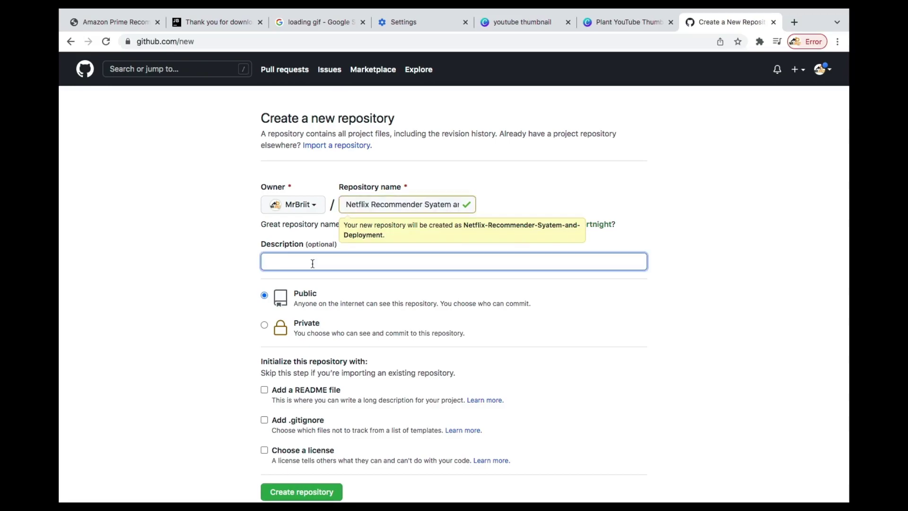
type("Deploying a recommender sust")
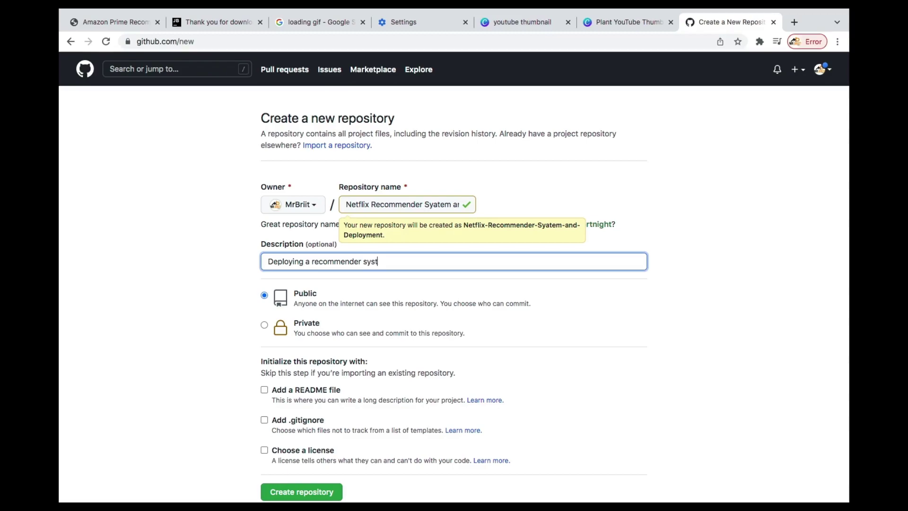
type("em in the Heroku cloud env")
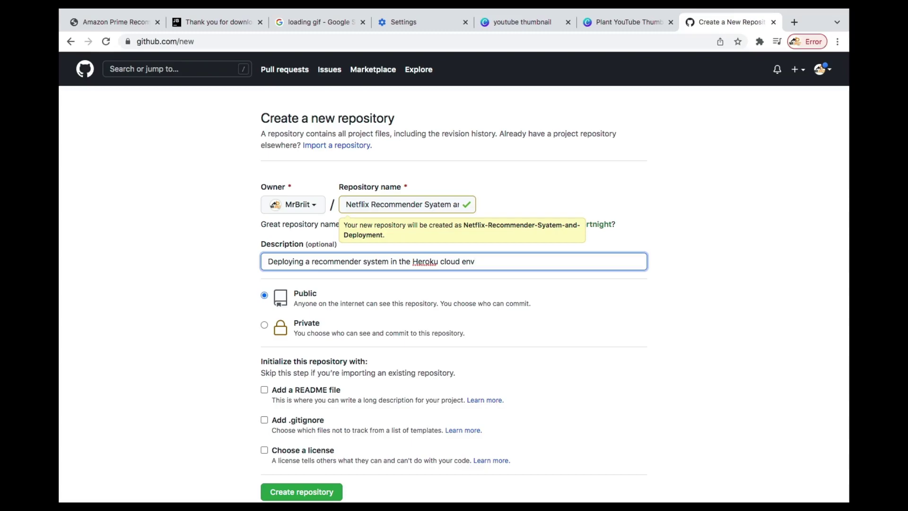
type("ironment")
Include a README file and create the public repository.
scroll(410, 365, "down", 1)
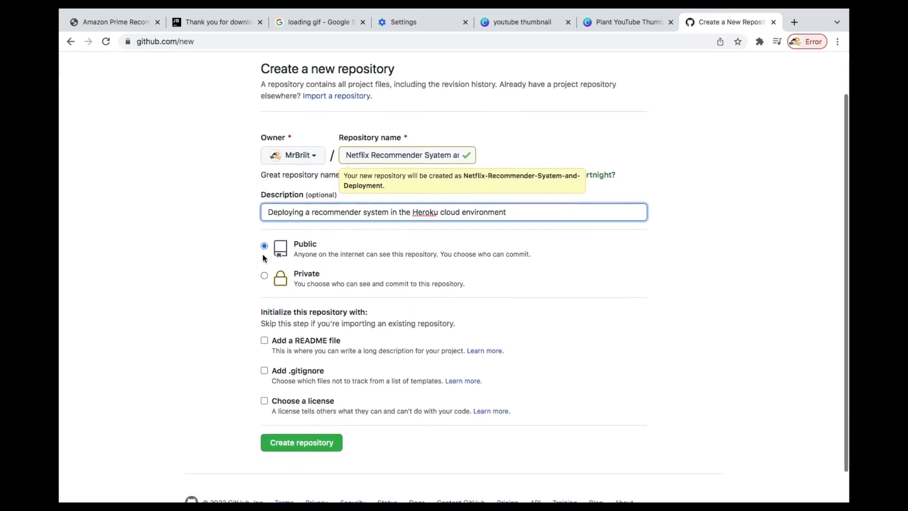
left_click(264, 341)
scroll(274, 461, "down", 1)
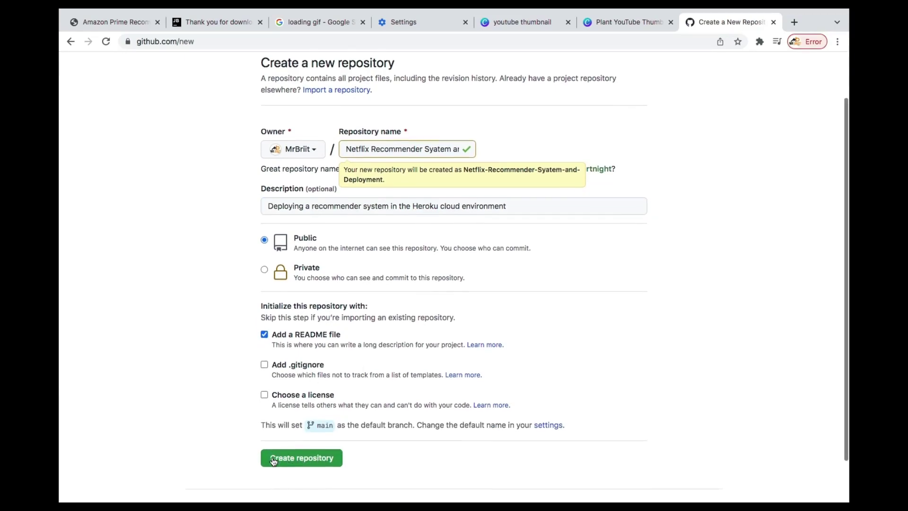
scroll(273, 461, "down", 1)
left_click(297, 407)
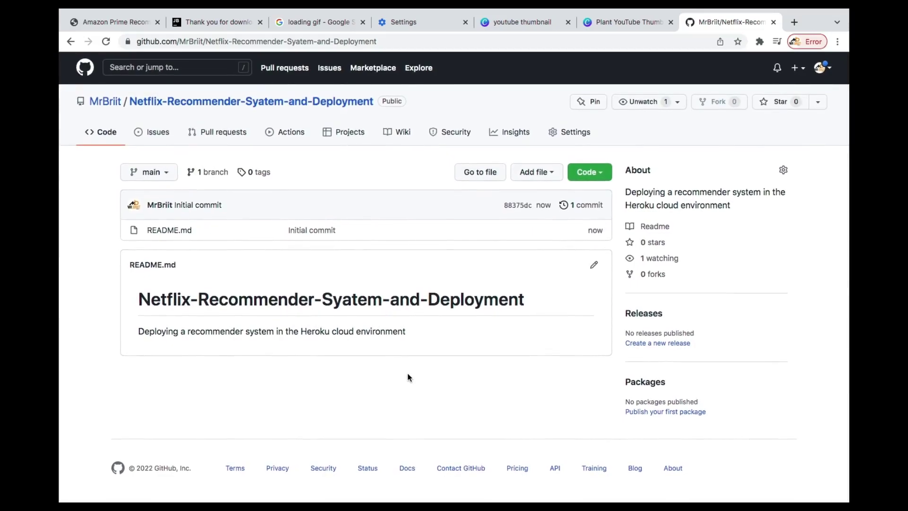
Return to the new repository page and open its Add file options.
key("ctrl+Up")
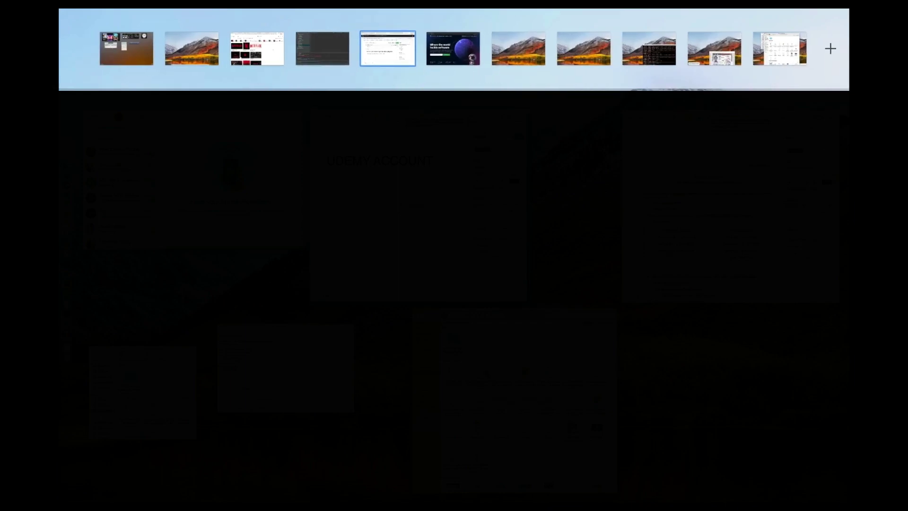
left_click_drag(515, 331, 378, 39)
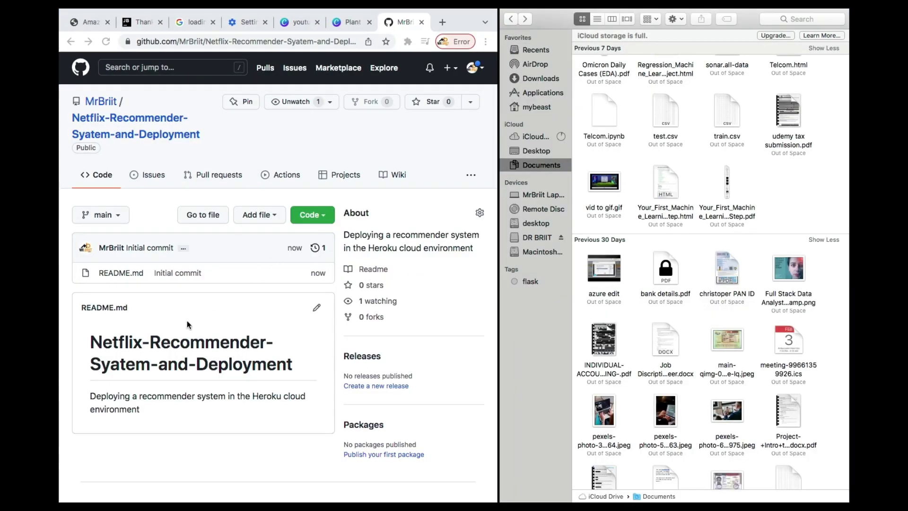
scroll(187, 320, "down", 2)
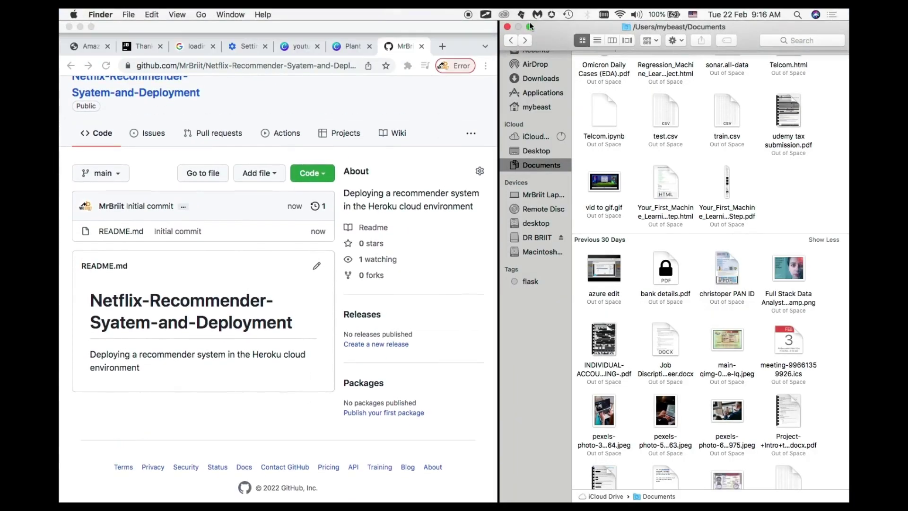
left_click(530, 24)
key("ctrl+Left")
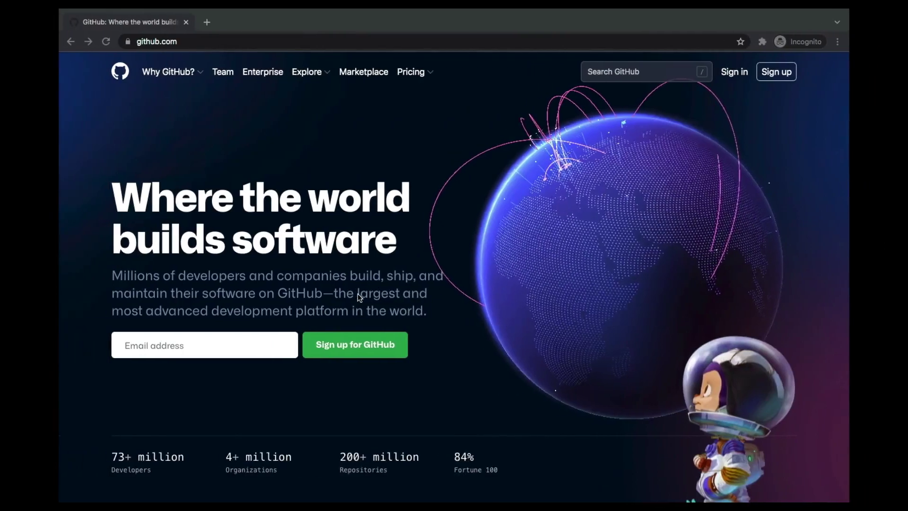
key("ctrl+Right")
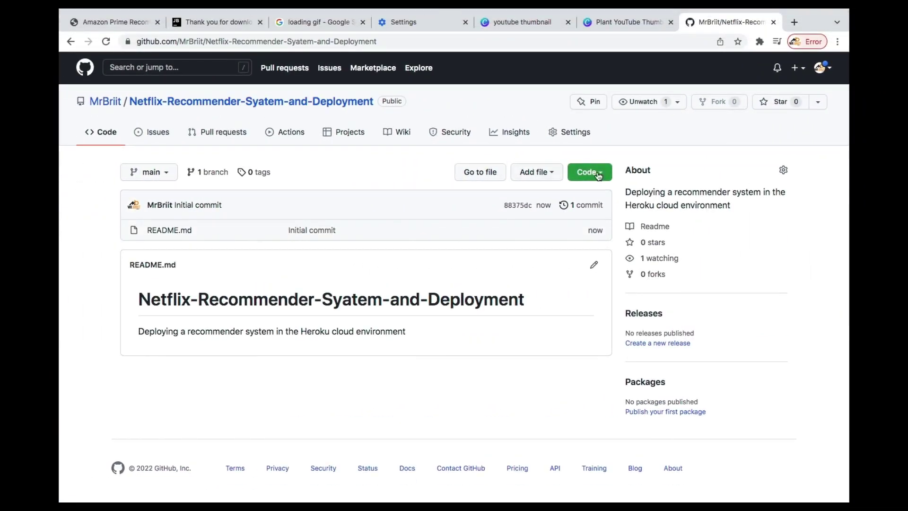
left_click(538, 172)
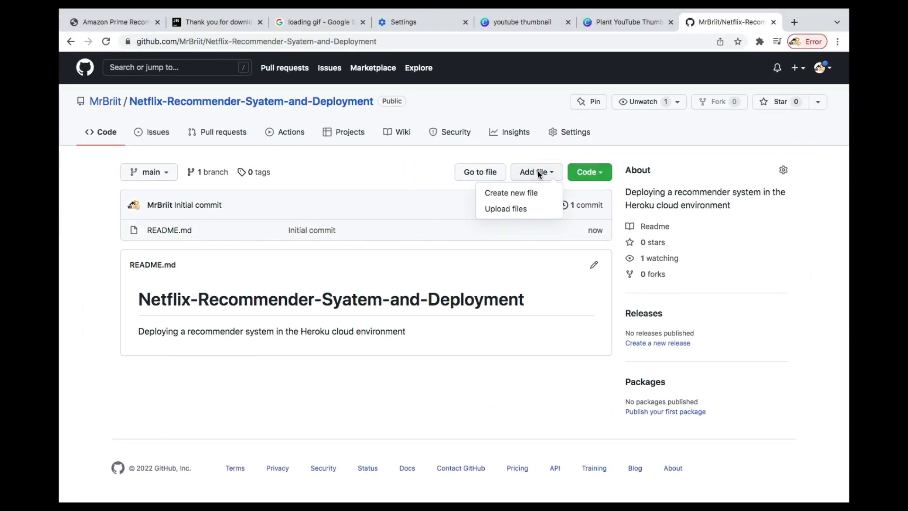
Go to Upload files and browse Documents to the Netflix project folder, then cancel the picker.
left_click(511, 213)
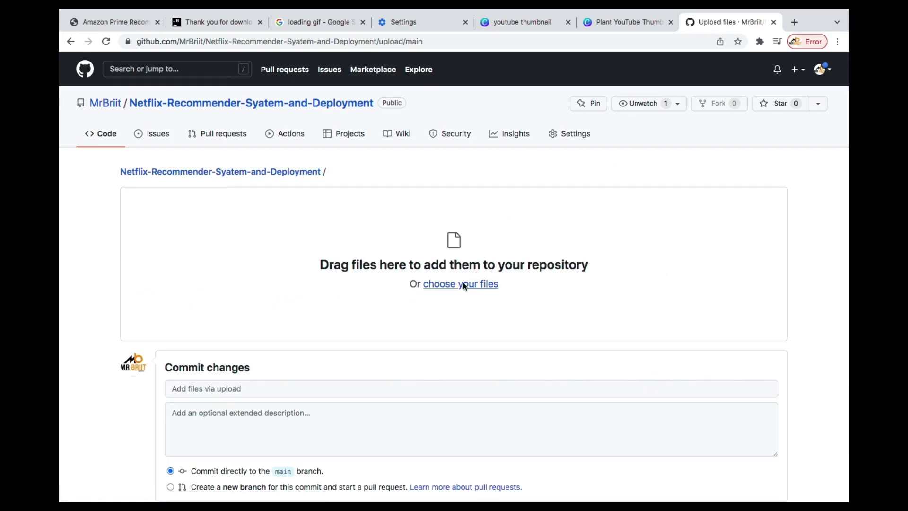
scroll(457, 289, "down", 3)
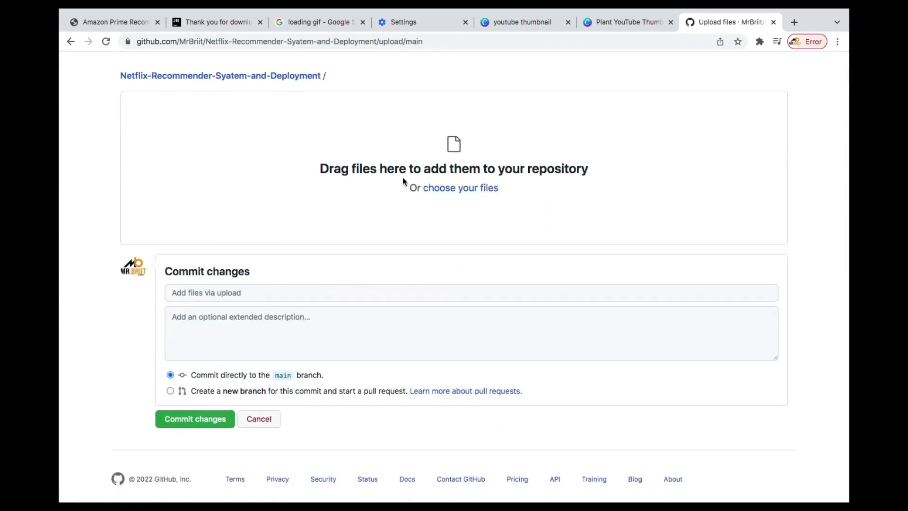
left_click(470, 189)
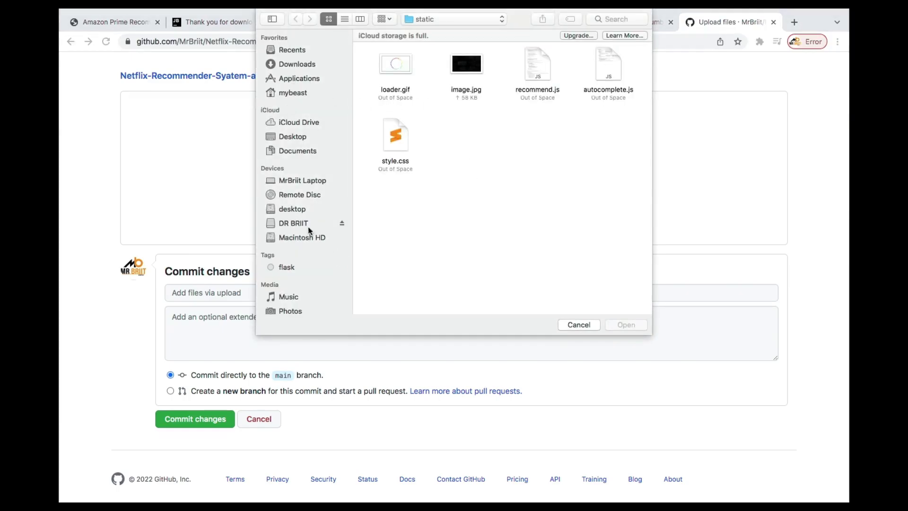
left_click(286, 138)
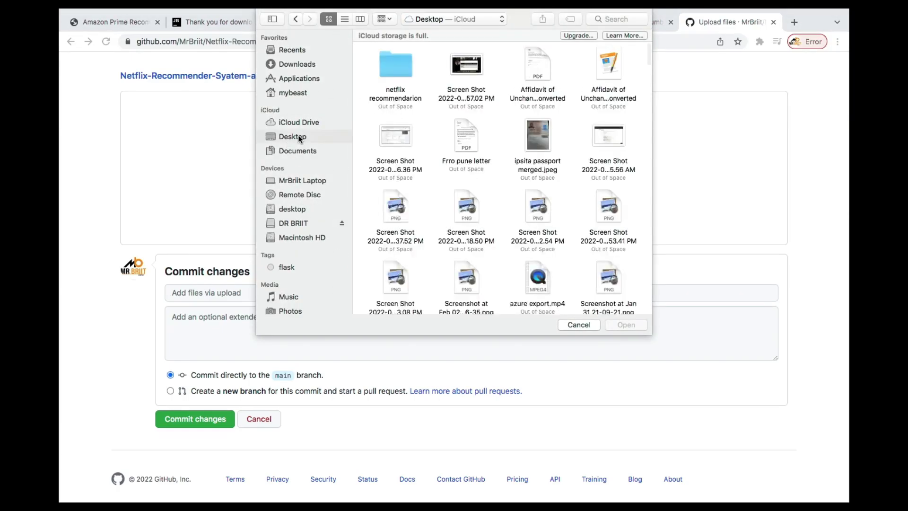
left_click(297, 150)
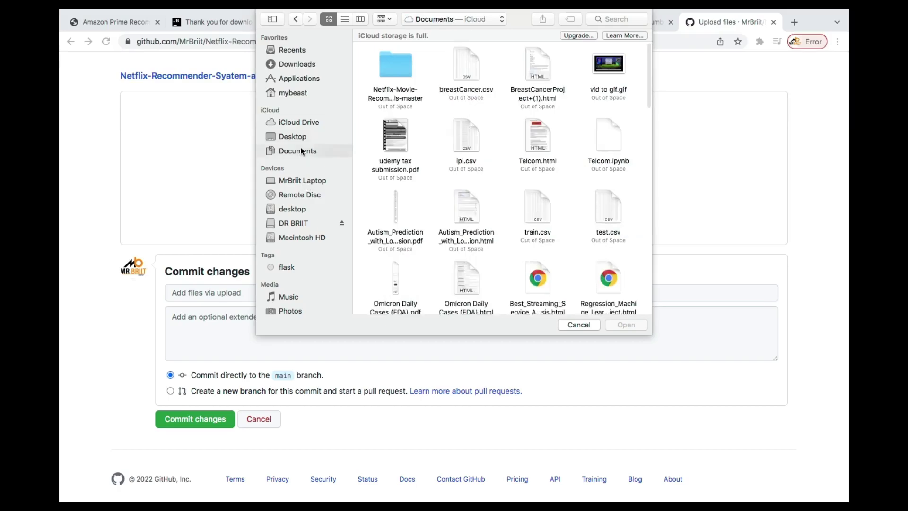
left_click(403, 64)
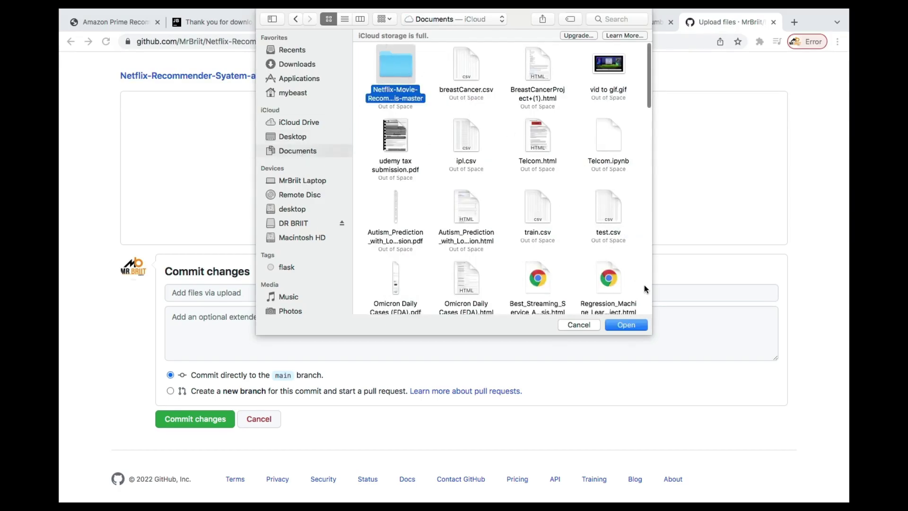
double_click(389, 74)
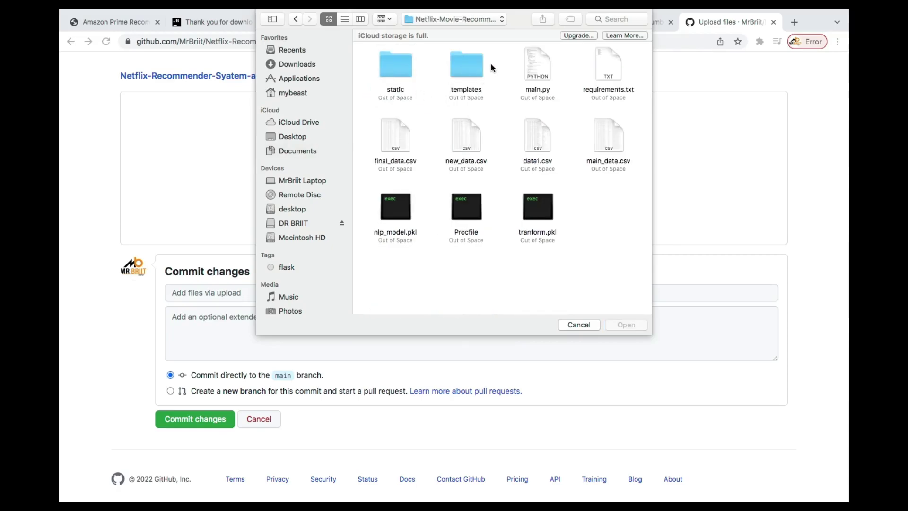
left_click_drag(491, 63, 394, 63)
left_click(576, 324)
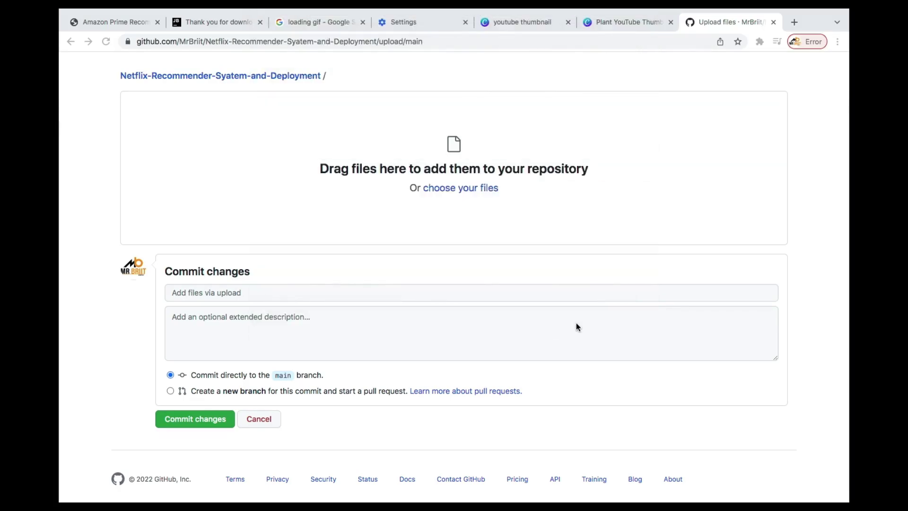
Drag all Netflix project files from split-view Finder onto GitHub's upload drop zone.
key("ctrl+Up")
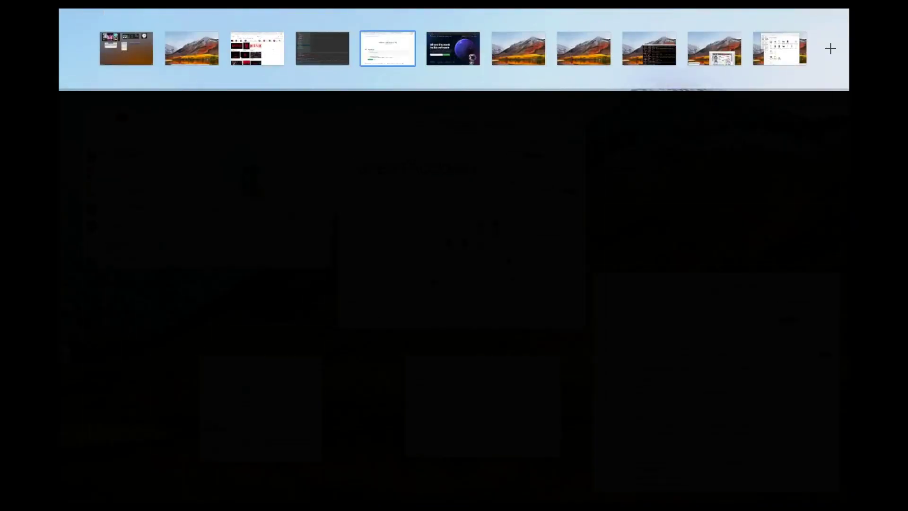
left_click_drag(482, 402, 406, 53)
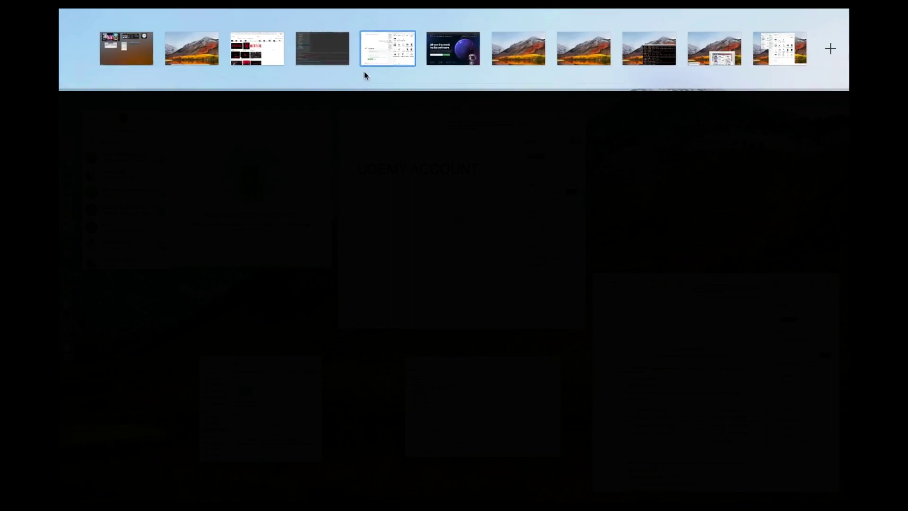
left_click(382, 35)
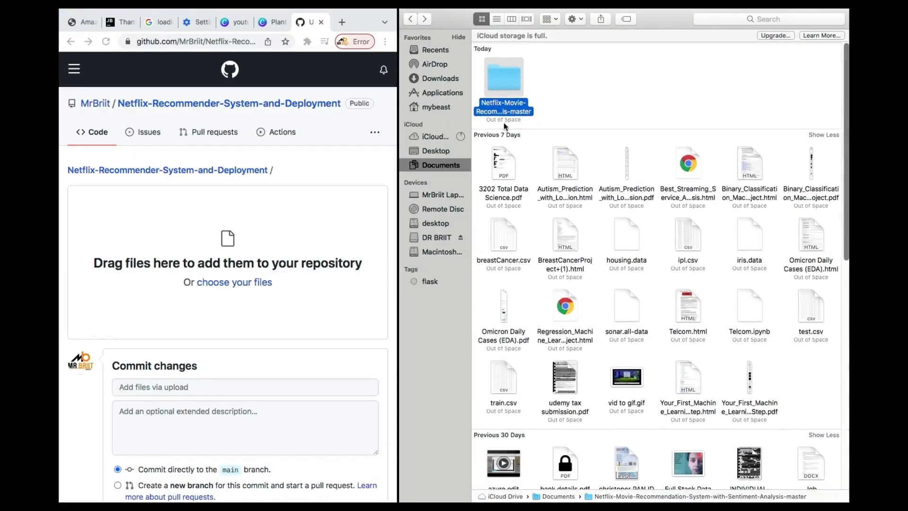
double_click(500, 87)
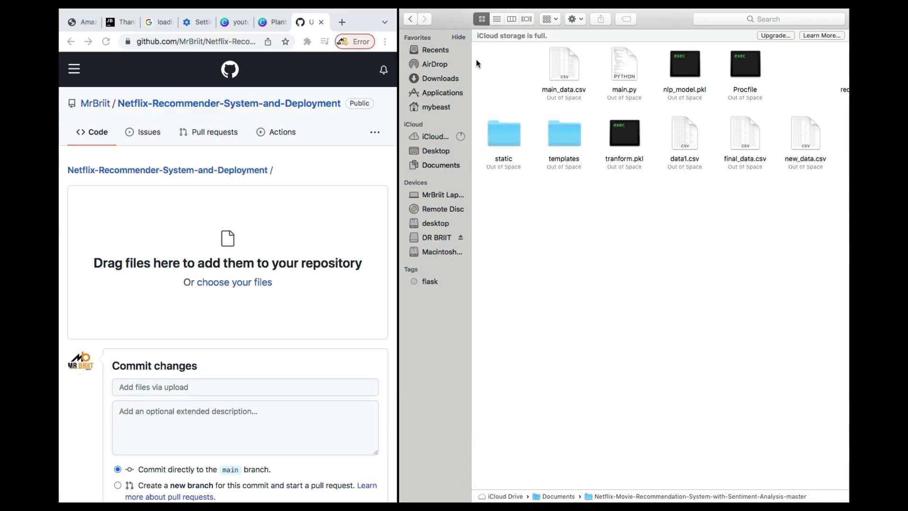
key("super+a")
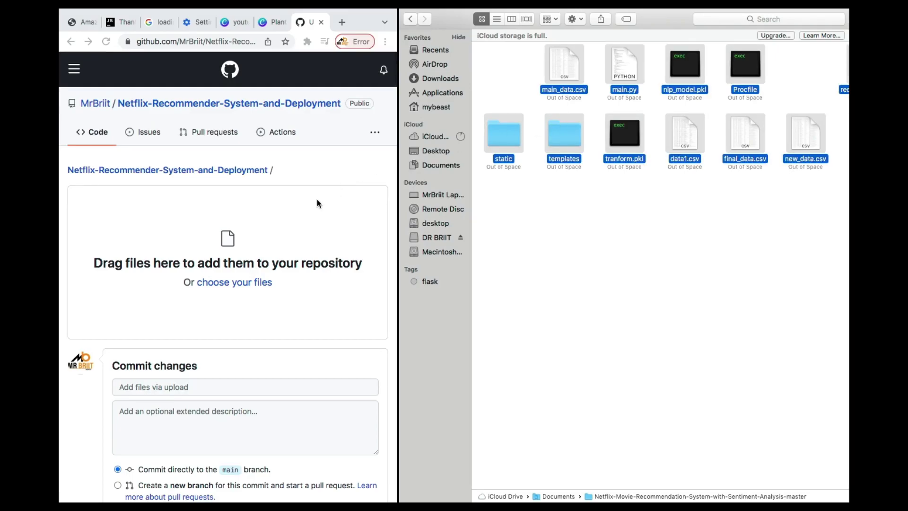
left_click_drag(572, 132, 194, 243)
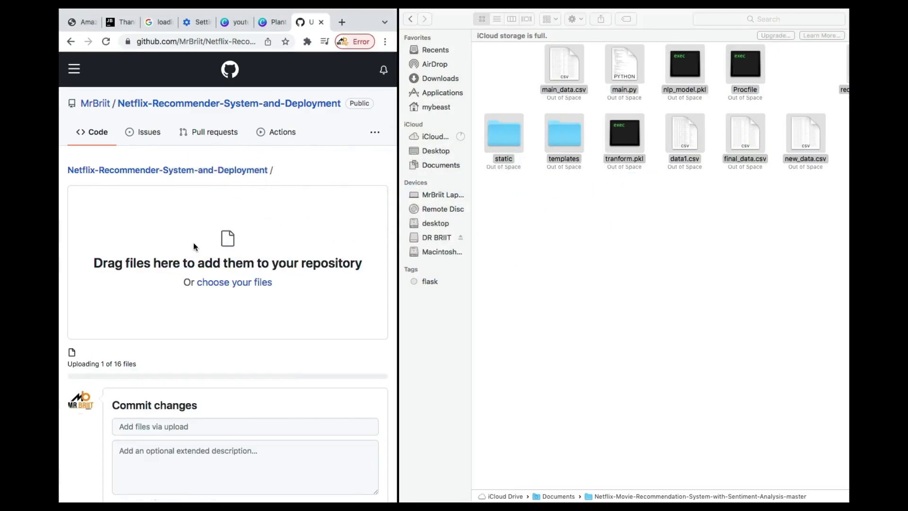
left_click(430, 26)
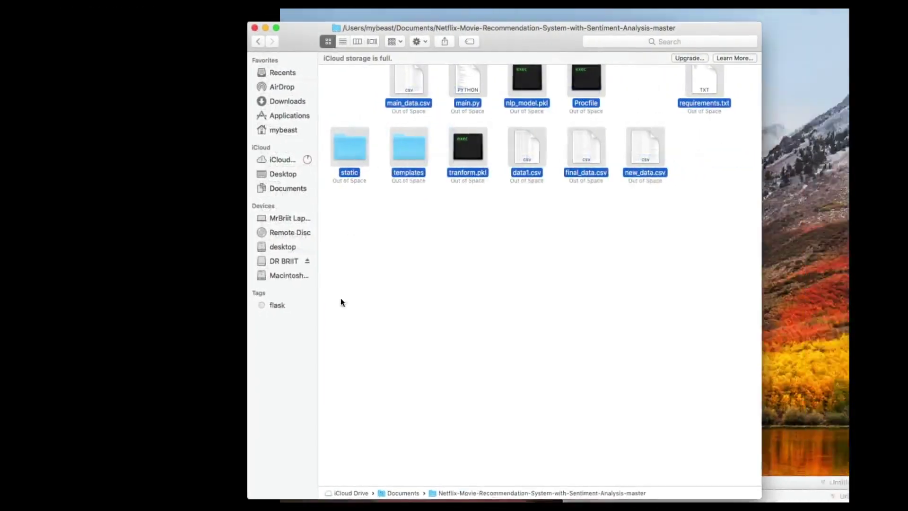
key("ctrl+Right")
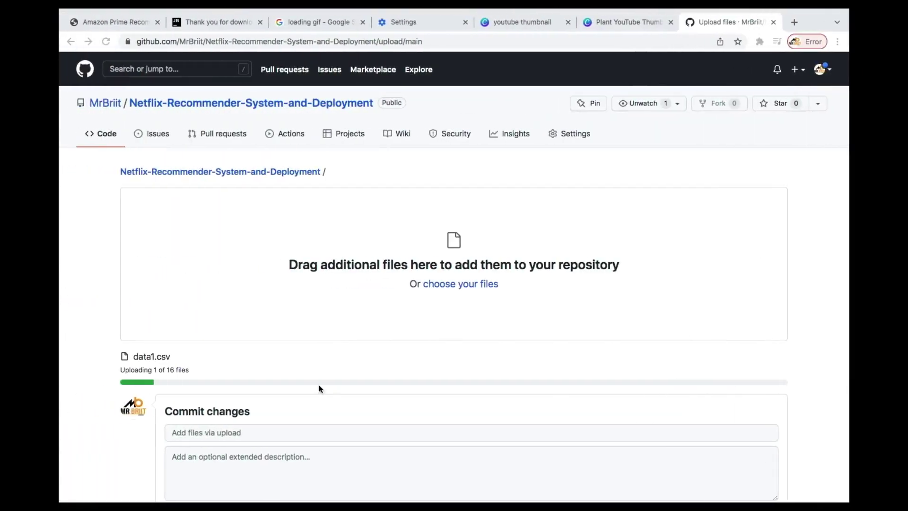
Commit all 16 uploaded files to the main branch once uploading finishes.
scroll(424, 295, "down", 3)
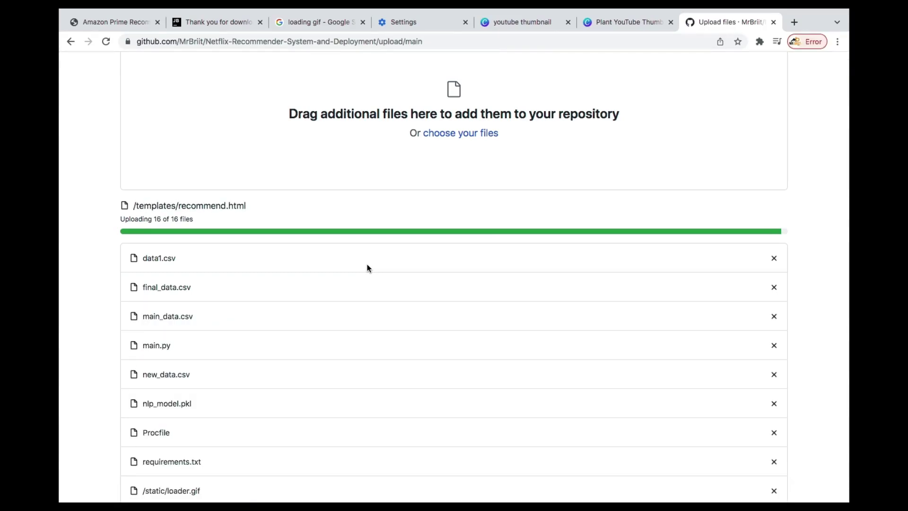
scroll(369, 268, "down", 9)
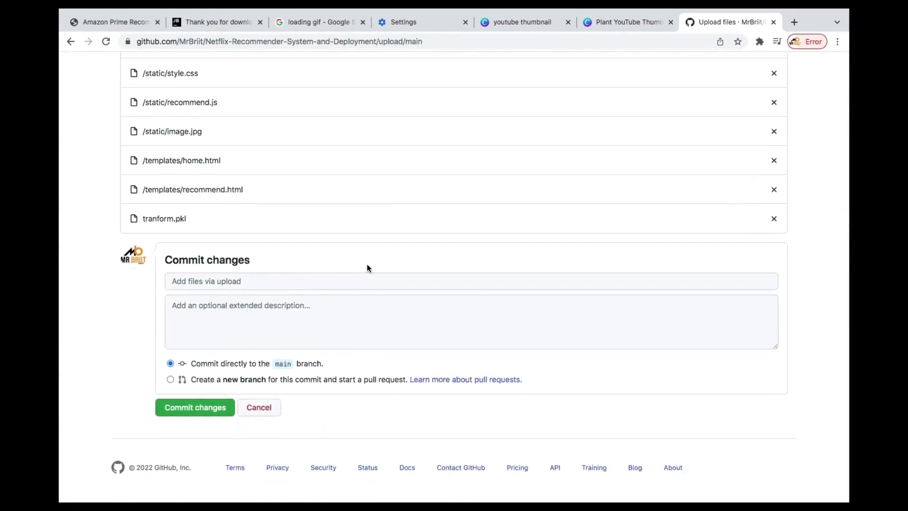
left_click(179, 410)
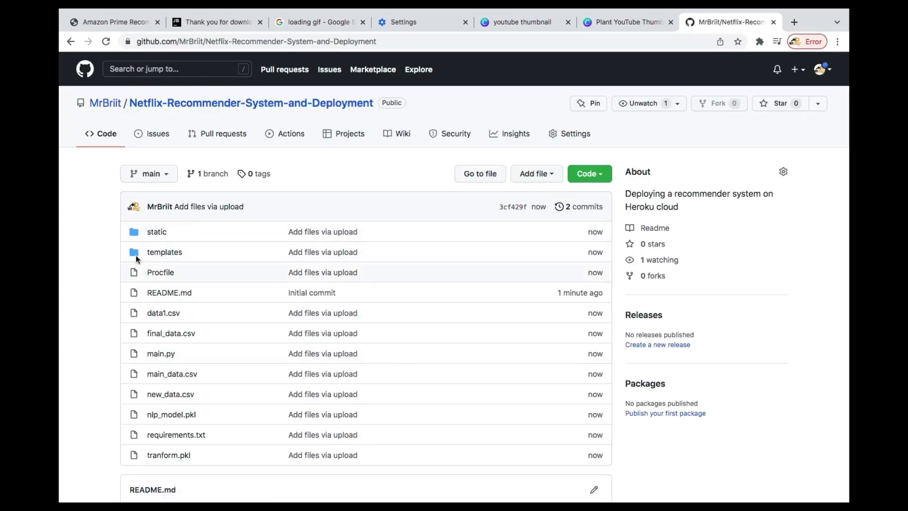
scroll(193, 454, "down", 3)
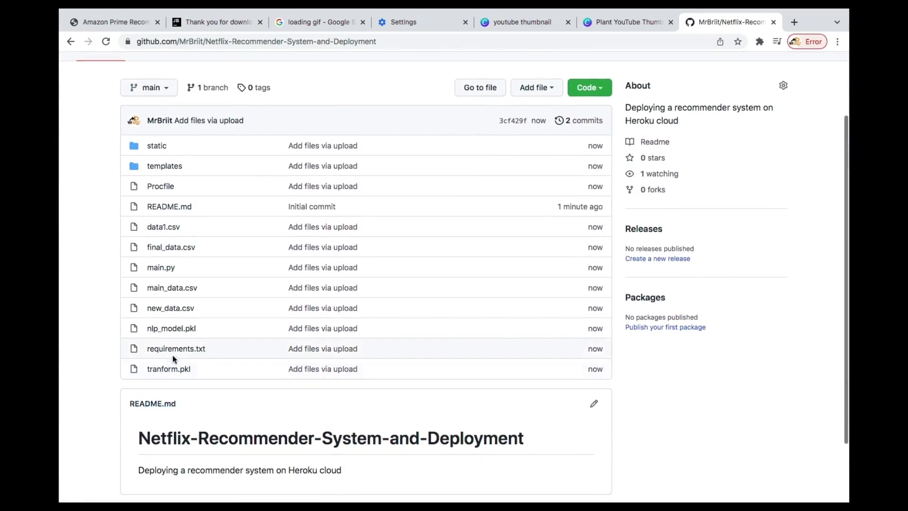
scroll(170, 294, "up", 1)
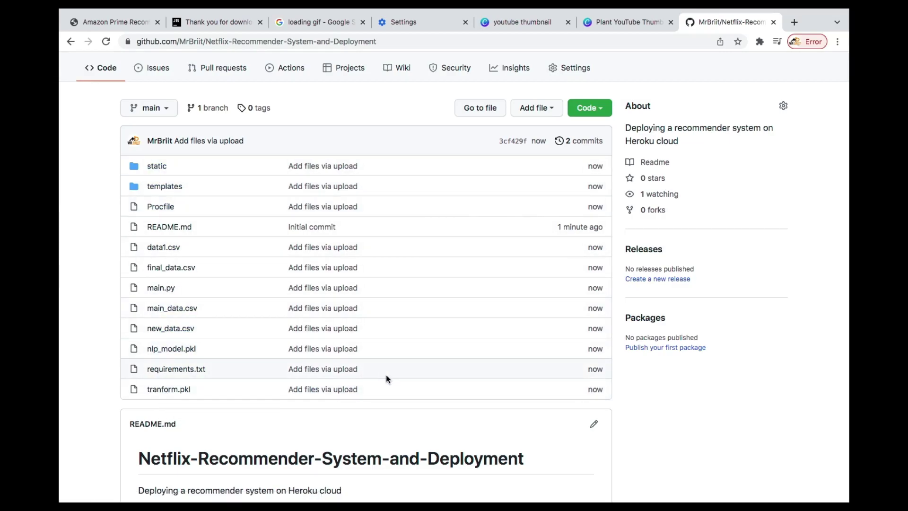
Search Google for heroku in a new tab and go to Heroku's login page.
left_click(798, 22)
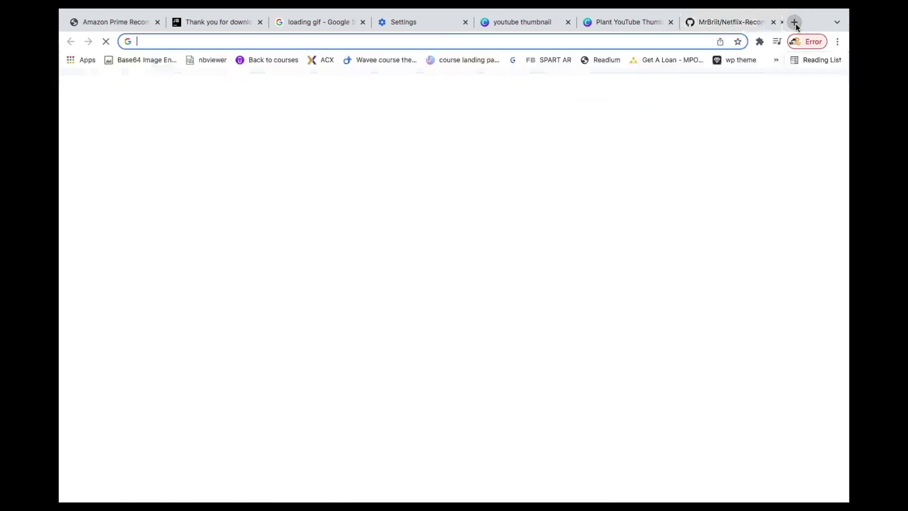
type("herok")
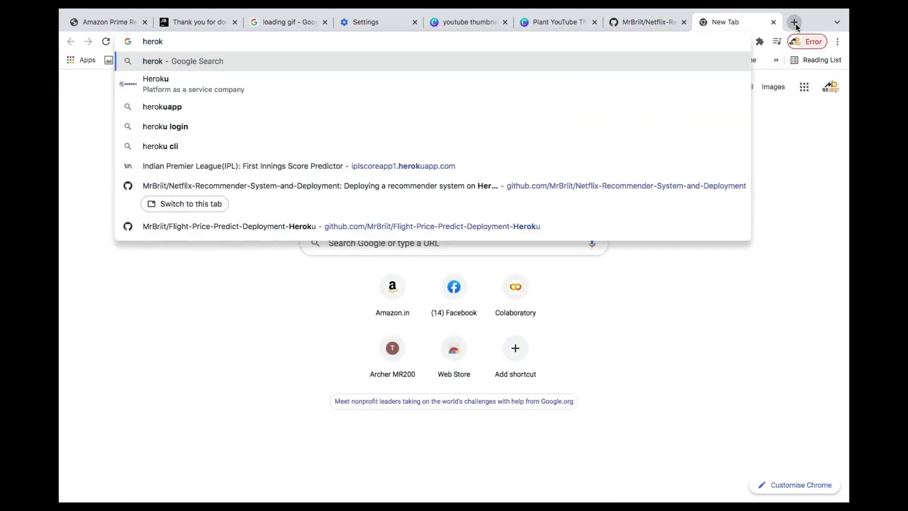
type("u")
key("Return")
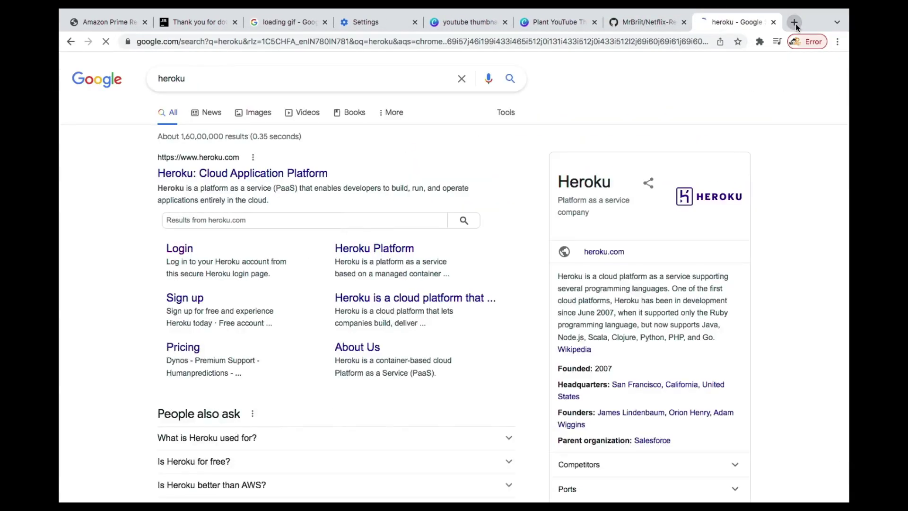
left_click(180, 255)
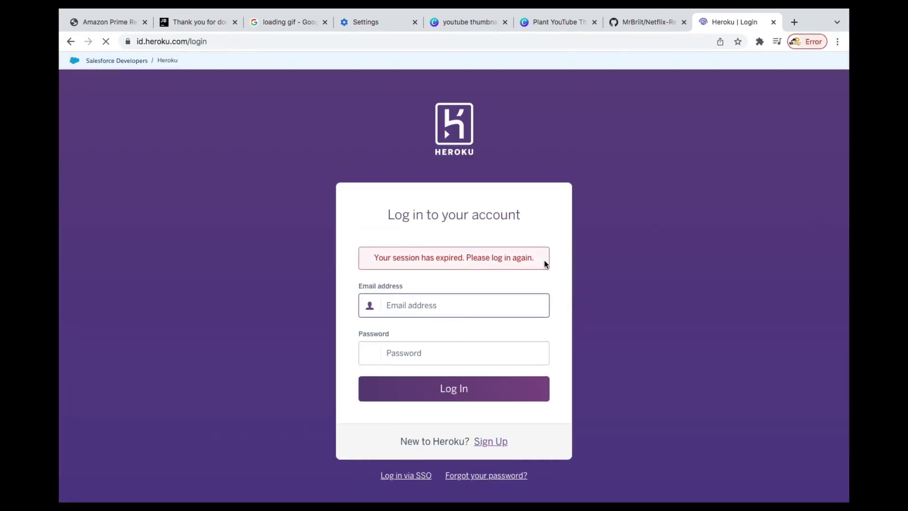
Log in to Heroku with the saved e-mail and account password, then accept the terms of service.
left_click(402, 308)
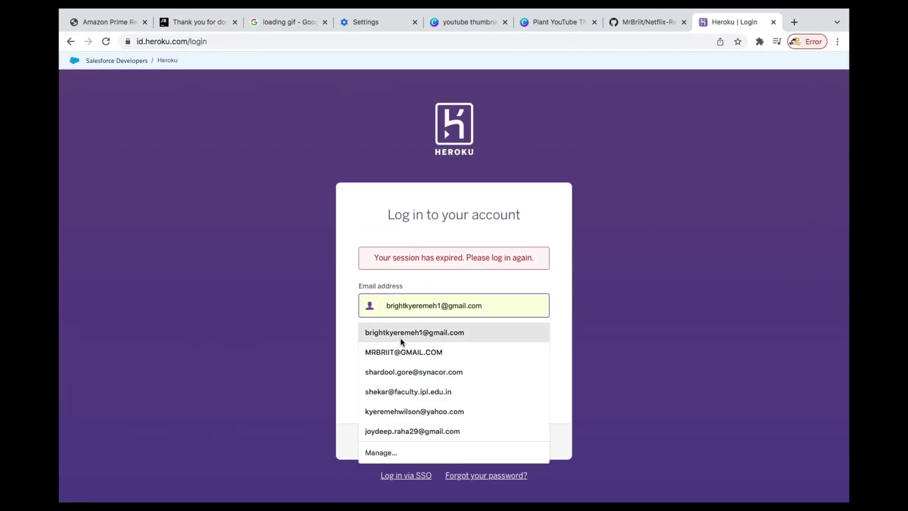
left_click(402, 354)
left_click(410, 353)
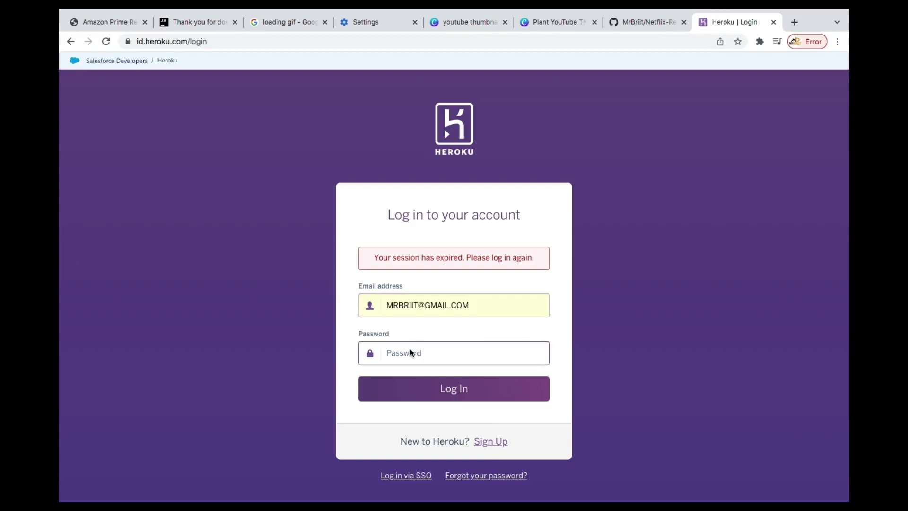
type("****************")
key("Return")
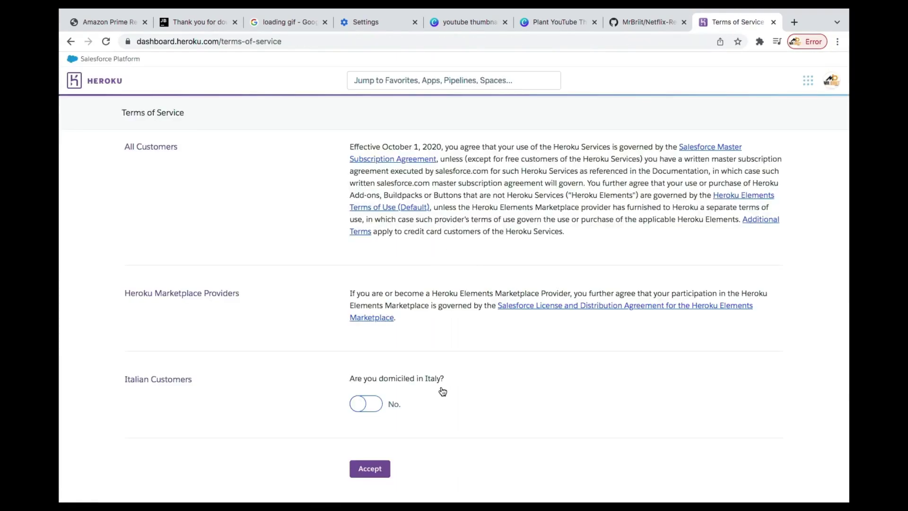
left_click(378, 467)
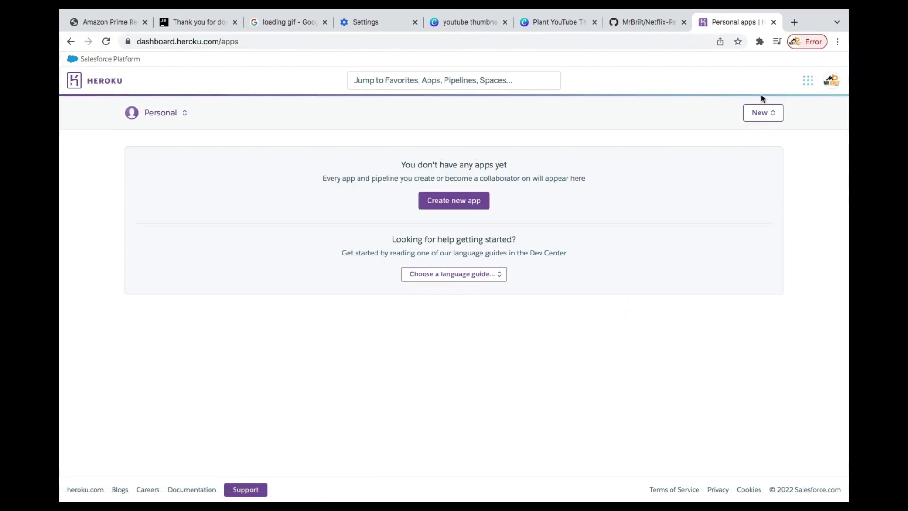
Create a new Heroku app named netflixrecommenderapp, keeping the United States region.
left_click(761, 115)
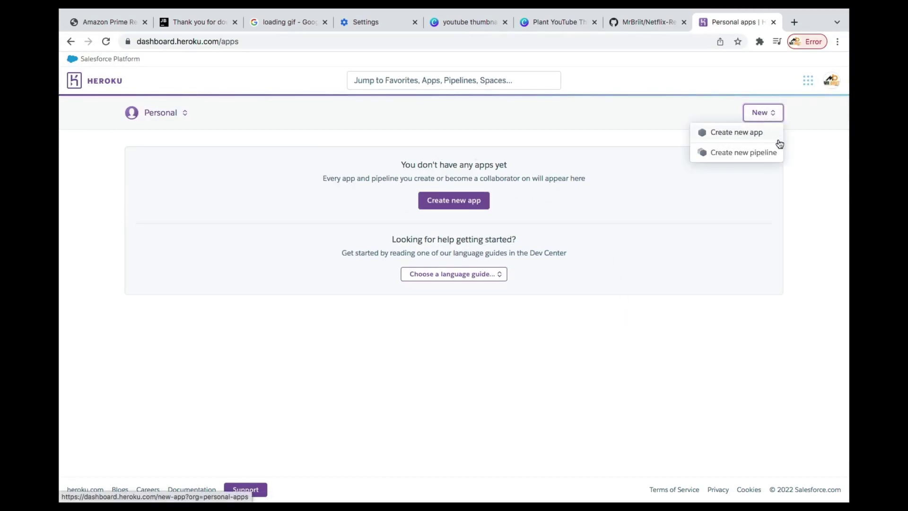
left_click(450, 208)
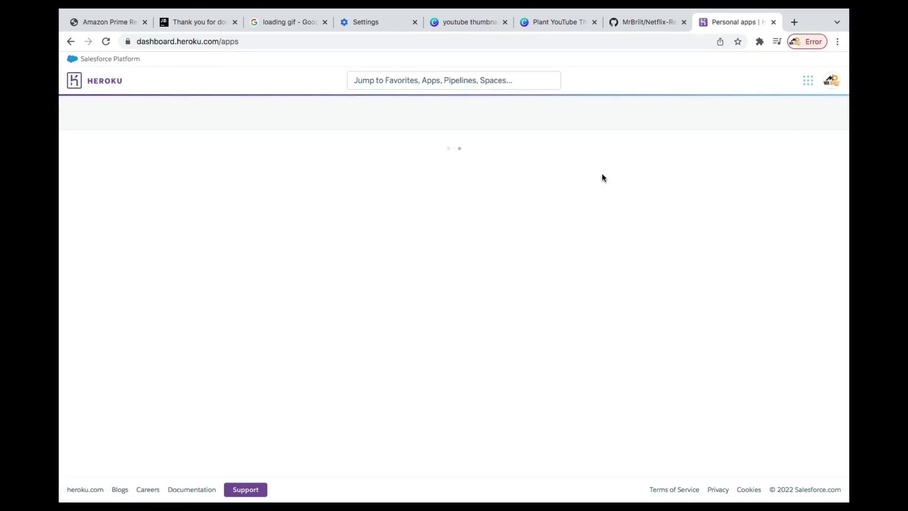
left_click(297, 176)
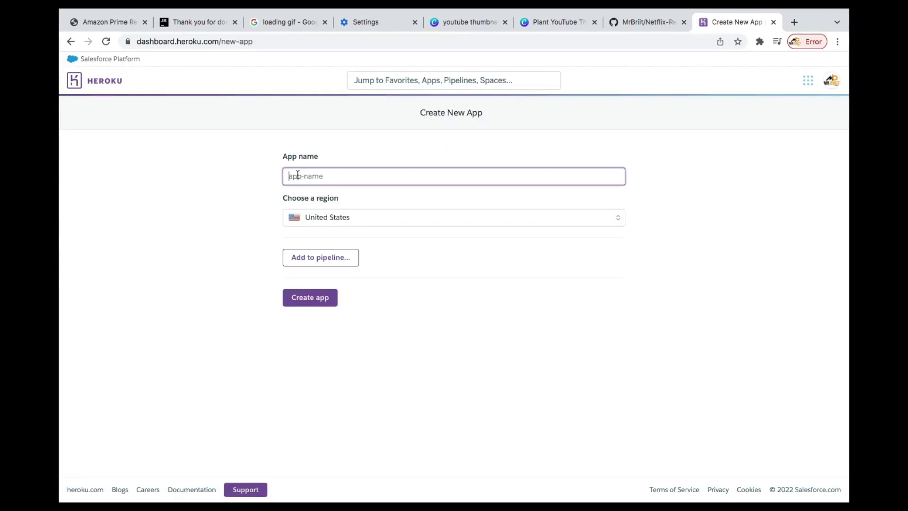
type("nefli")
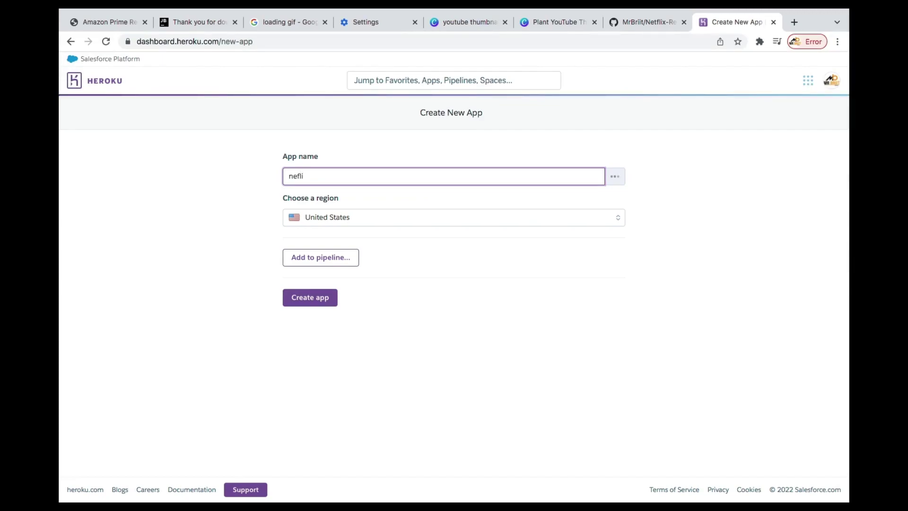
key("BackSpace")
key("BackSpace")
key("BackSpace")
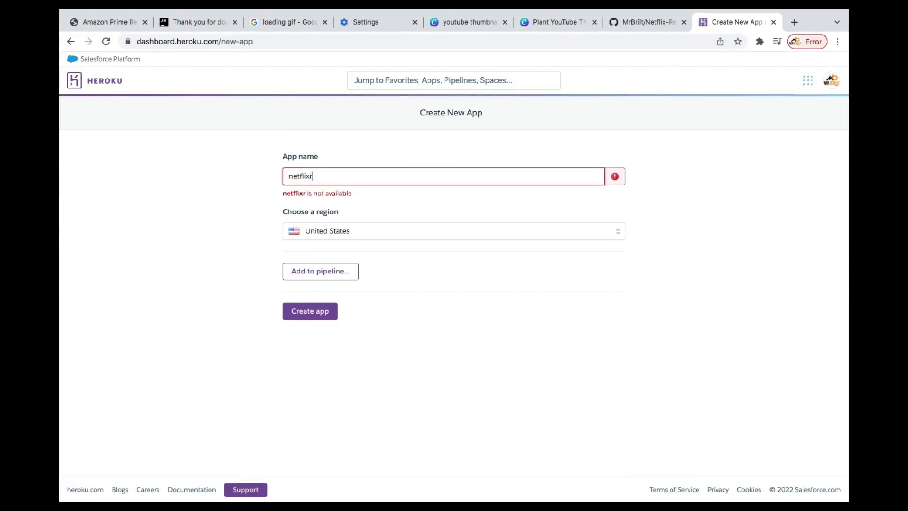
type("recommenderapp")
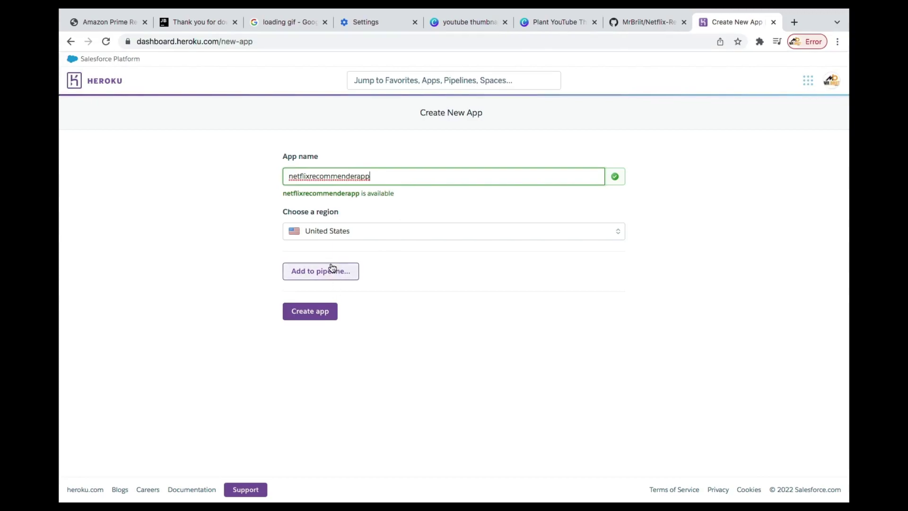
left_click(312, 313)
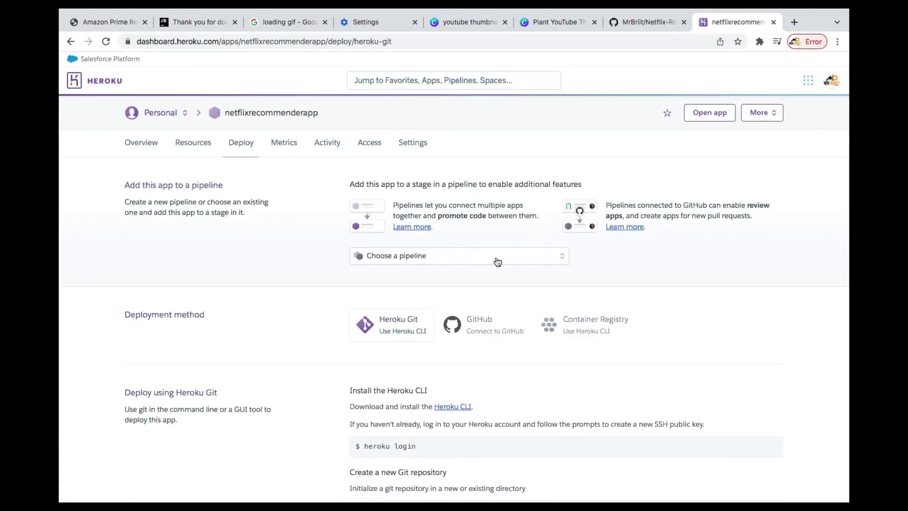
Choose GitHub as the deployment method and authorize Heroku with the GitHub account.
scroll(497, 260, "down", 2)
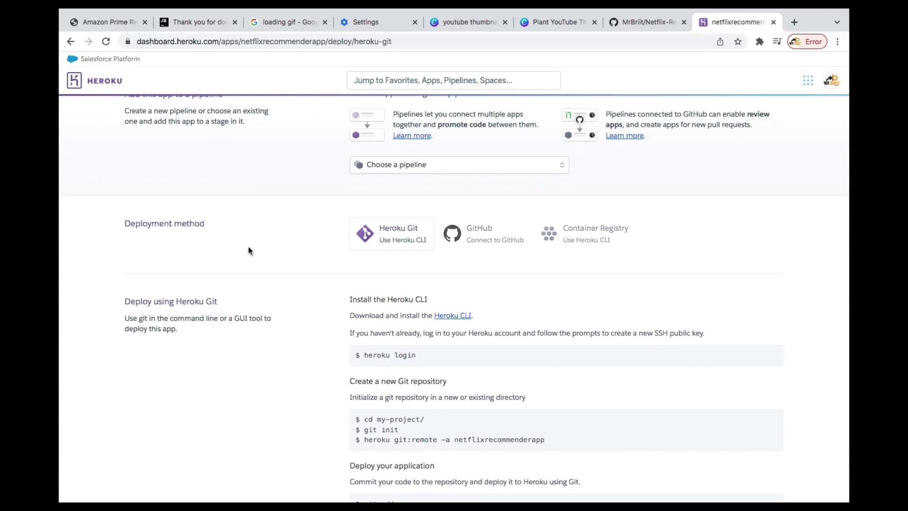
scroll(165, 262, "up", 2)
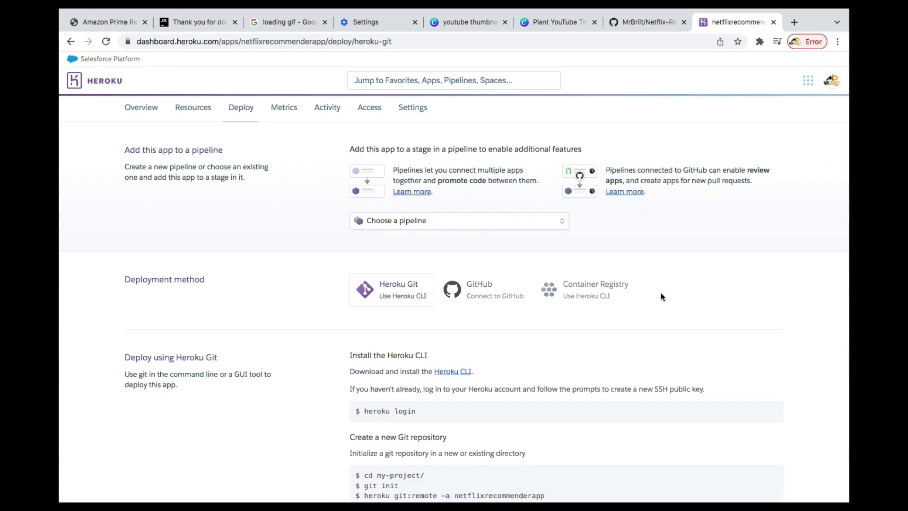
left_click(492, 296)
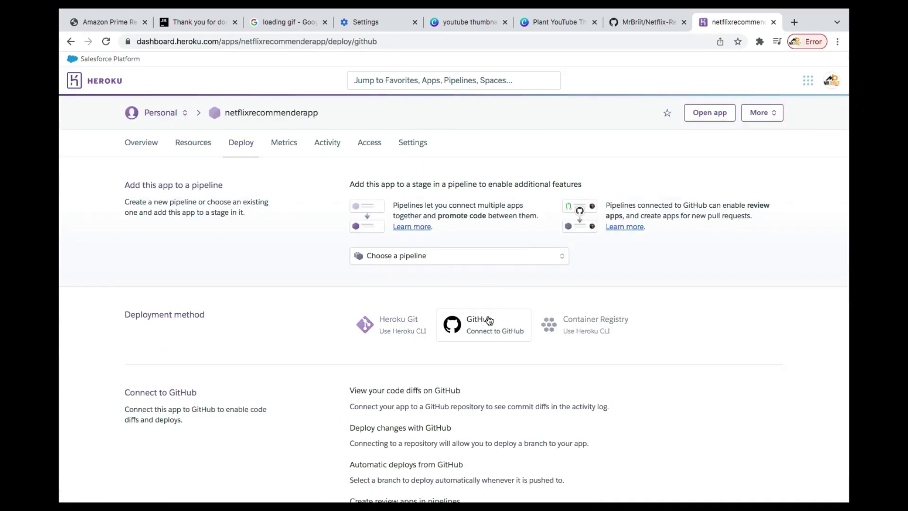
scroll(487, 316, "down", 3)
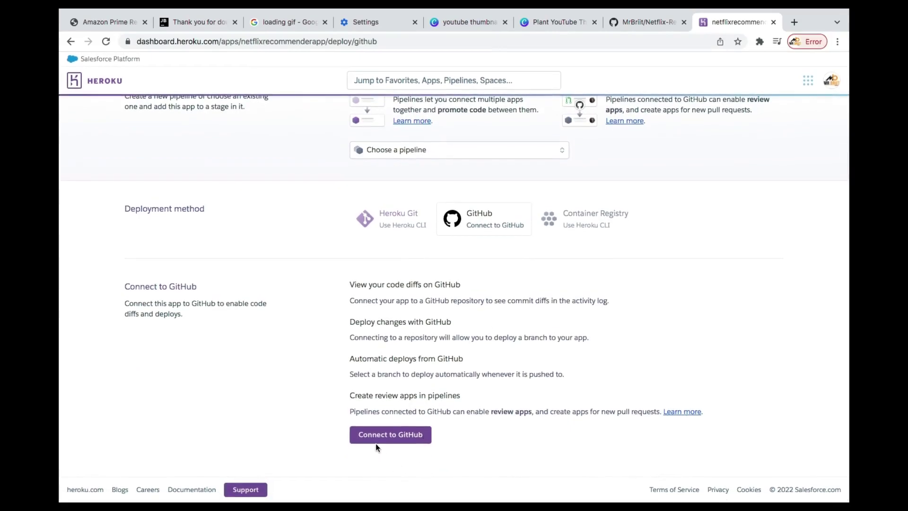
left_click(375, 438)
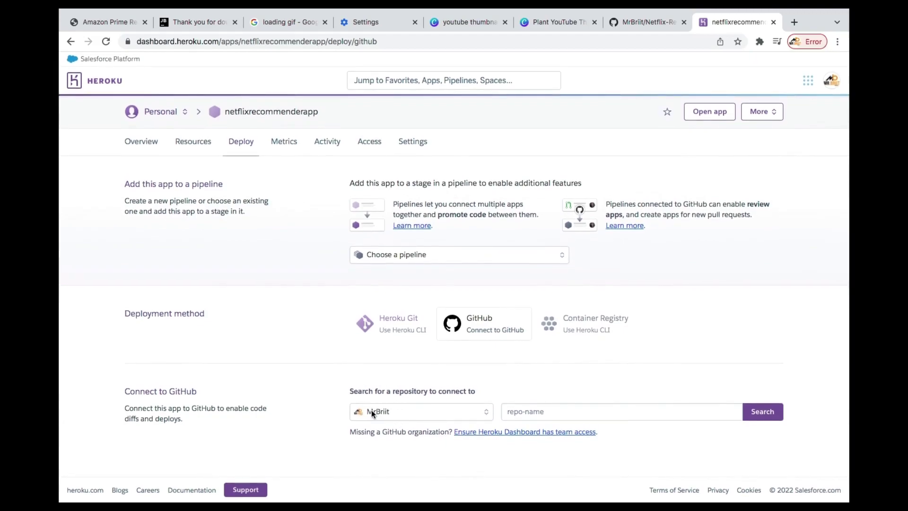
left_click(376, 409)
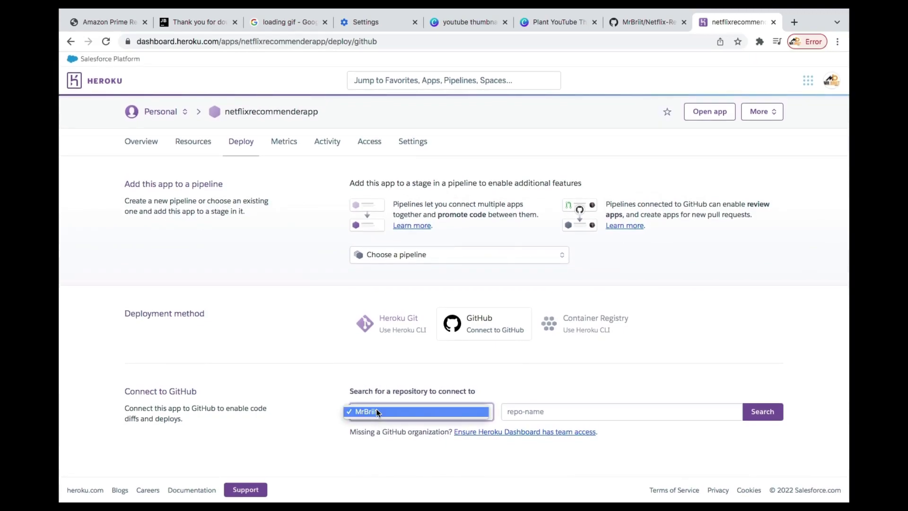
left_click(376, 412)
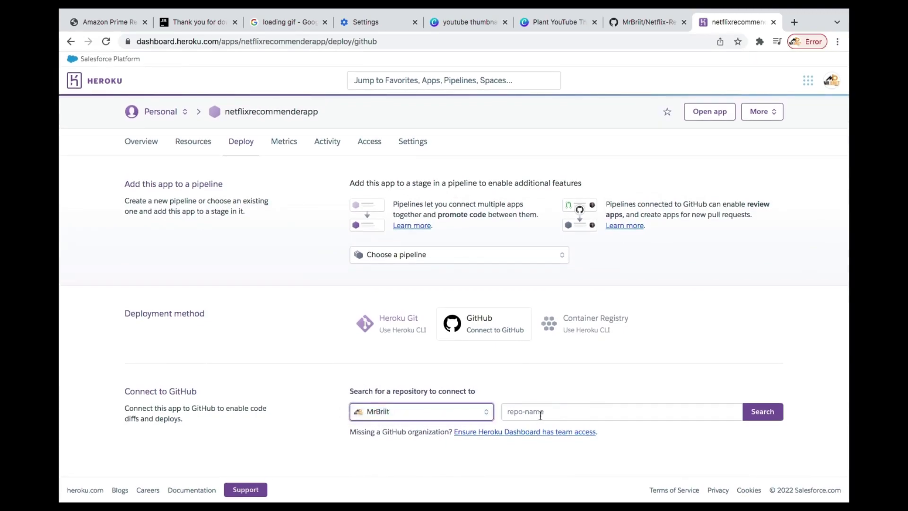
Paste the copied repository name Netflix-Recommender-System-and-Deployment, search for it, and connect it.
left_click(567, 415)
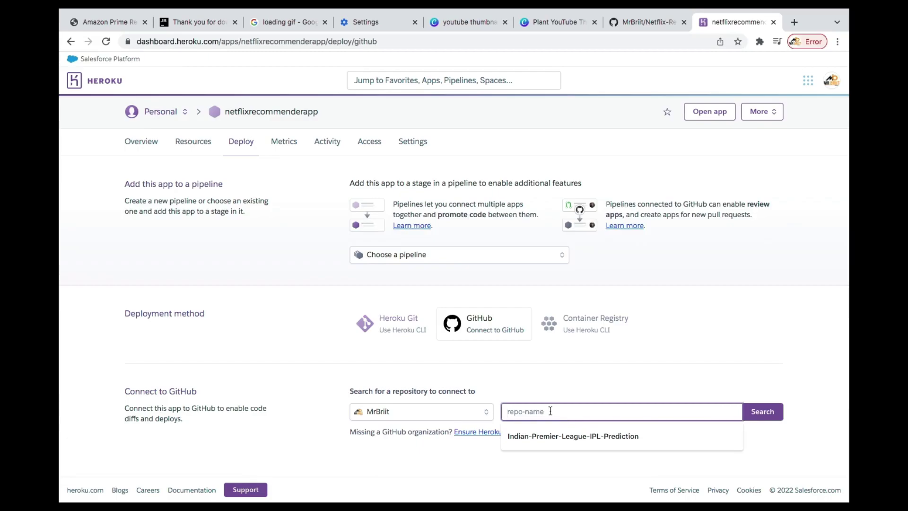
left_click(621, 28)
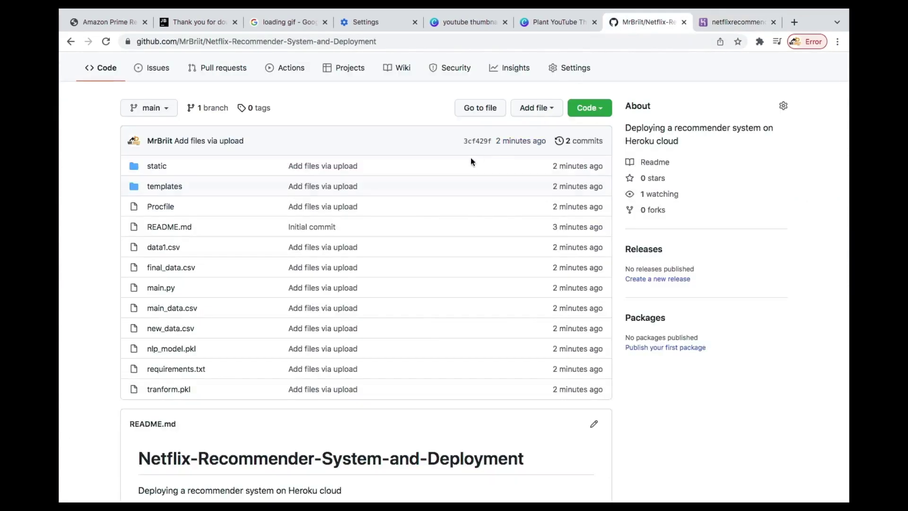
scroll(349, 158, "up", 2)
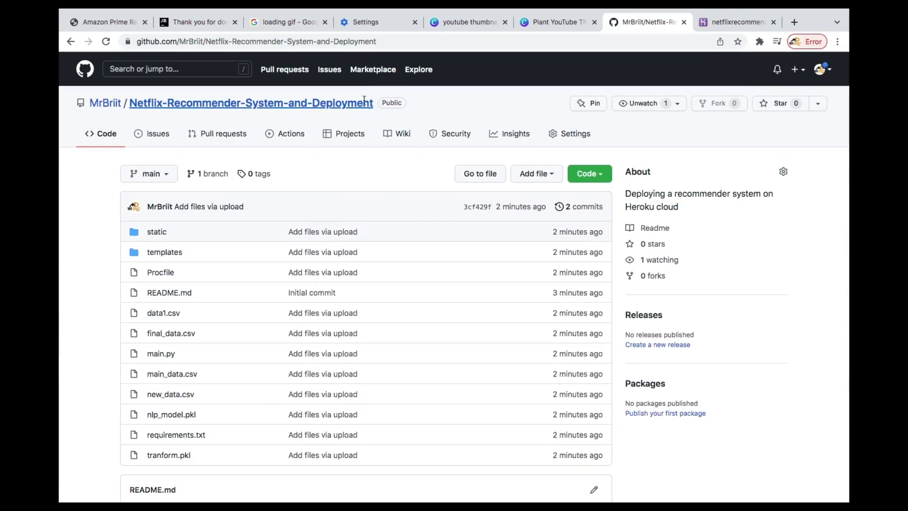
left_click_drag(374, 103, 130, 110)
key("super+c")
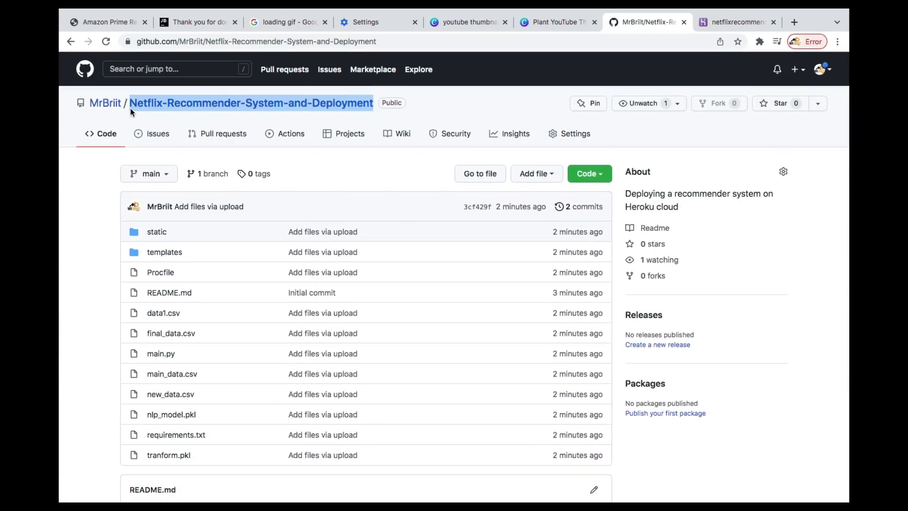
left_click(731, 20)
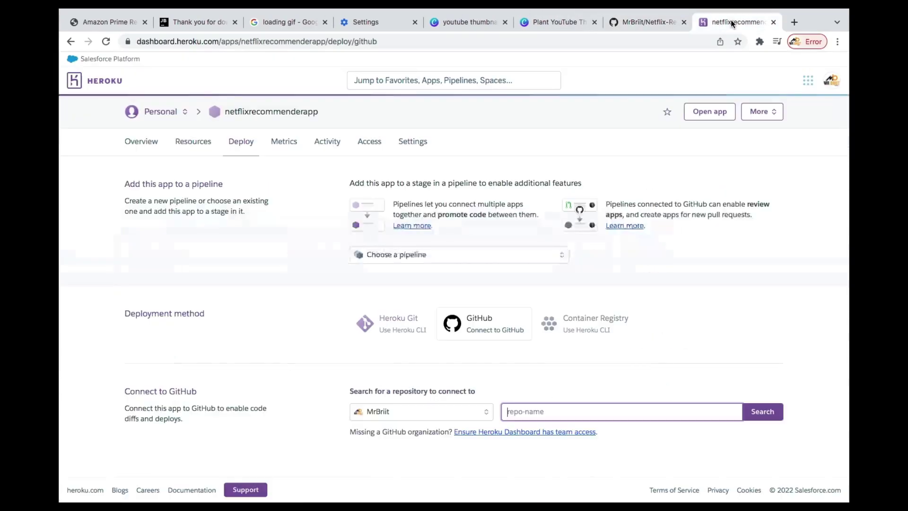
key("super+v")
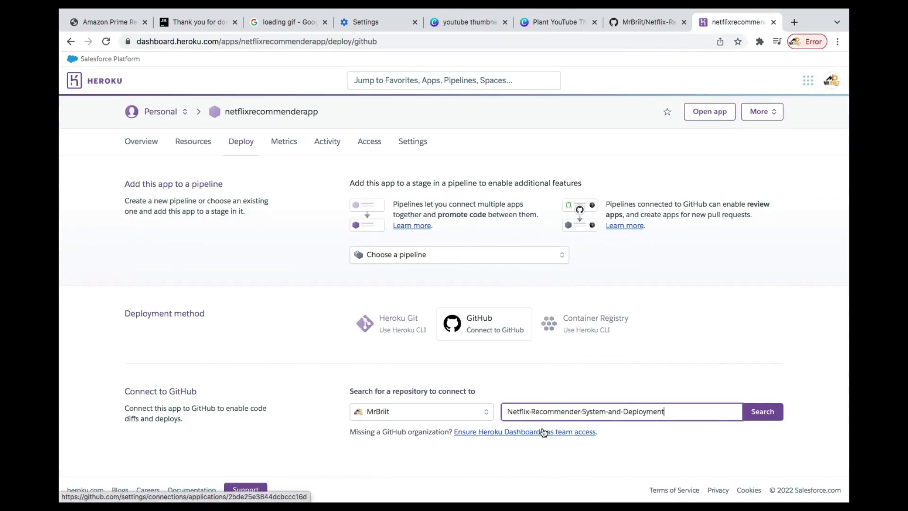
left_click(762, 411)
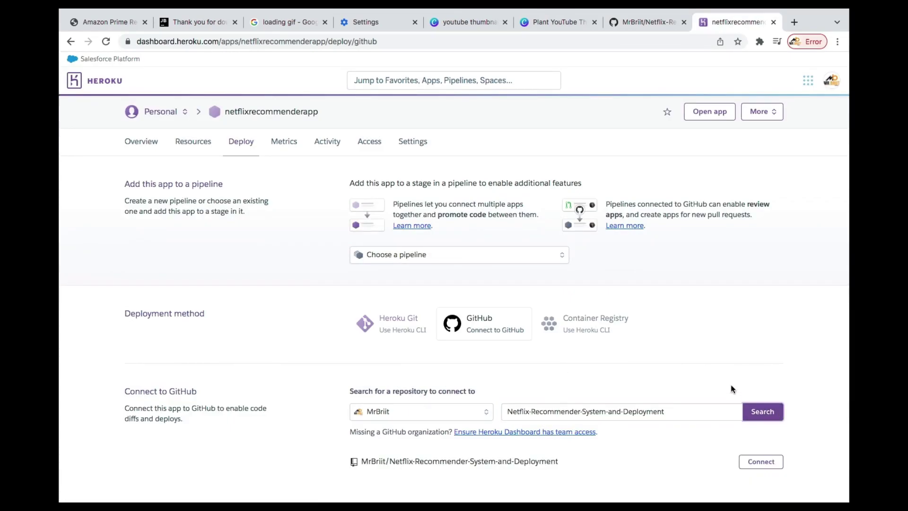
scroll(731, 389, "down", 1)
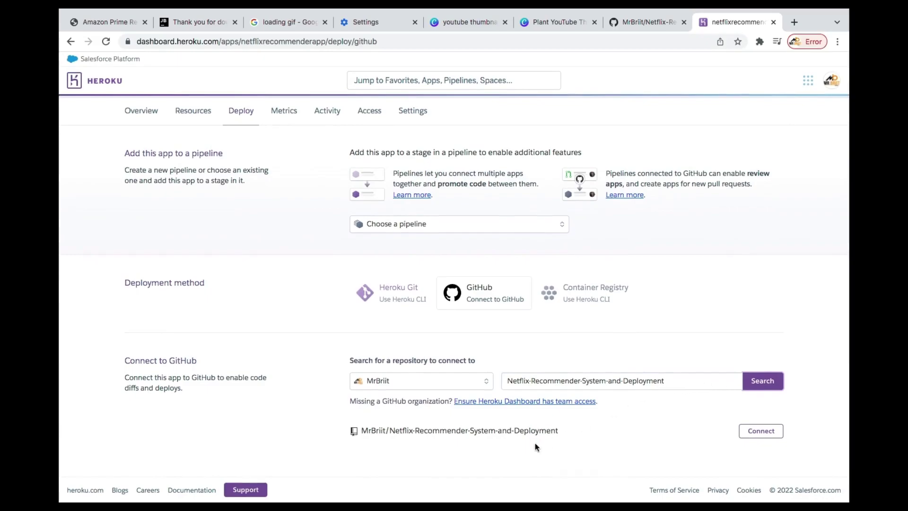
left_click(763, 431)
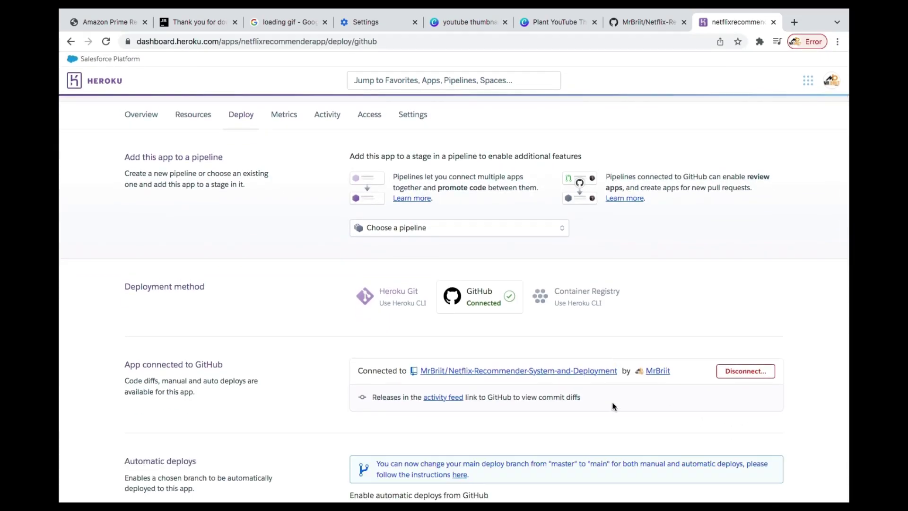
Select main as the automatic deploy branch and enable Automatic Deploys for netflixrecommenderapp.
scroll(623, 416, "down", 5)
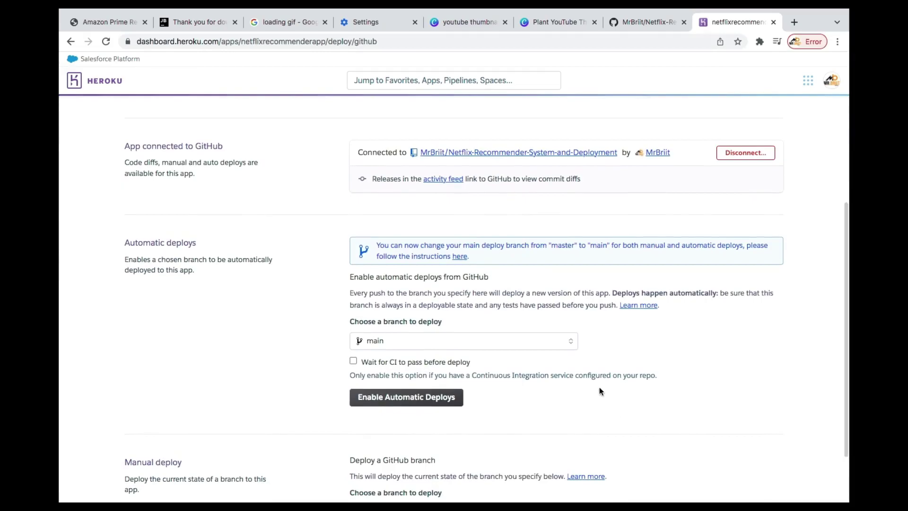
scroll(519, 259, "down", 1)
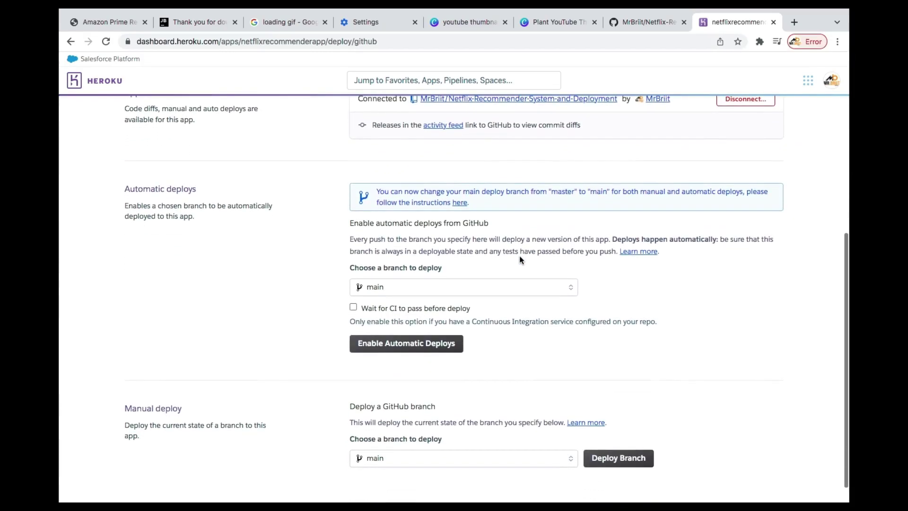
scroll(516, 212, "up", 2)
scroll(513, 298, "down", 2)
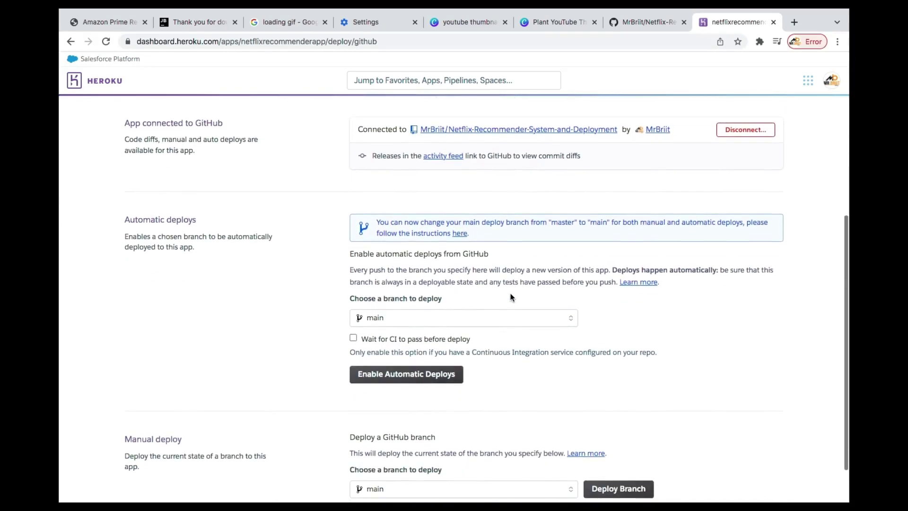
scroll(672, 128, "up", 1)
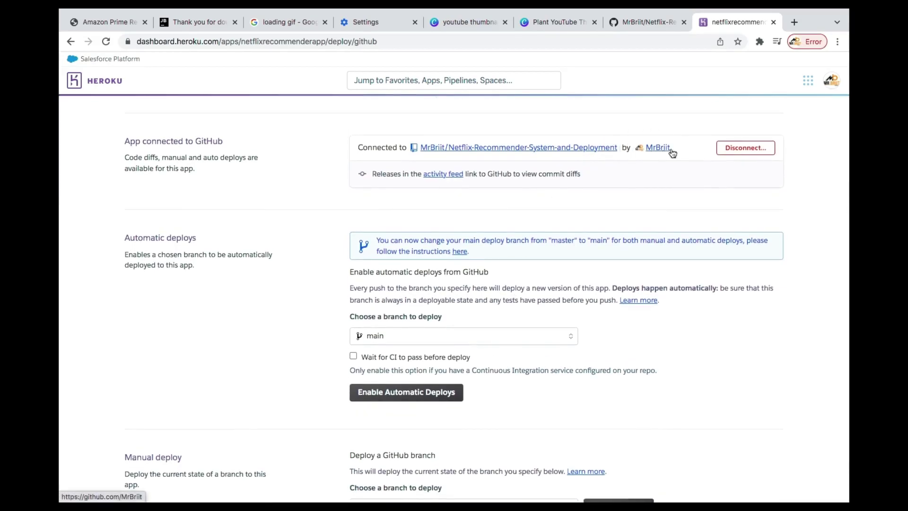
scroll(571, 319, "down", 1)
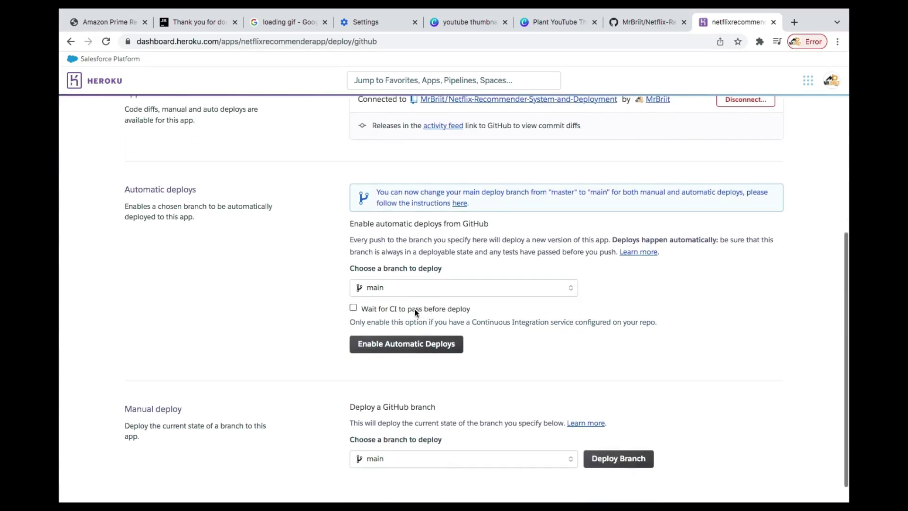
left_click(369, 286)
left_click(368, 285)
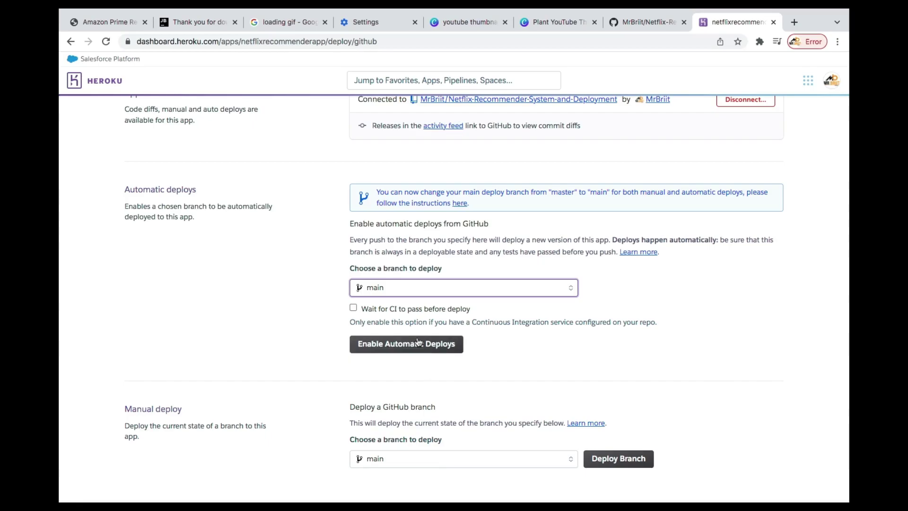
left_click(634, 22)
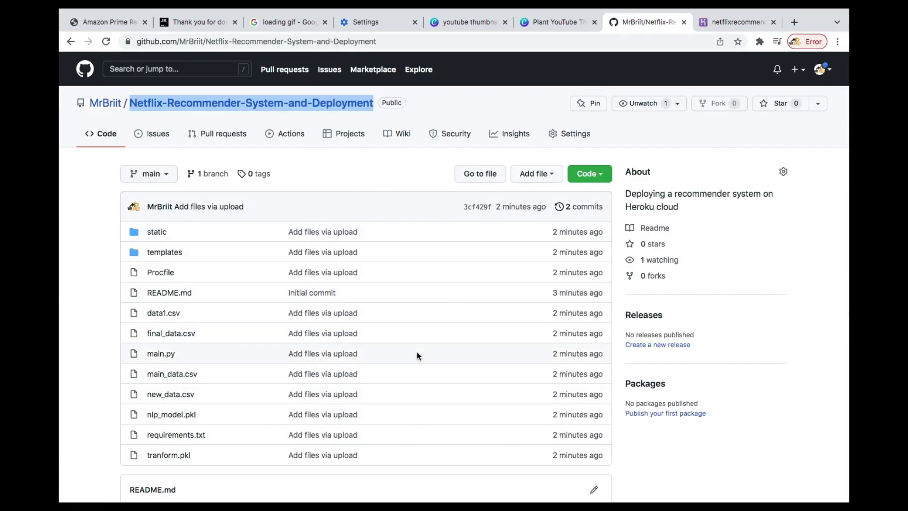
left_click(705, 26)
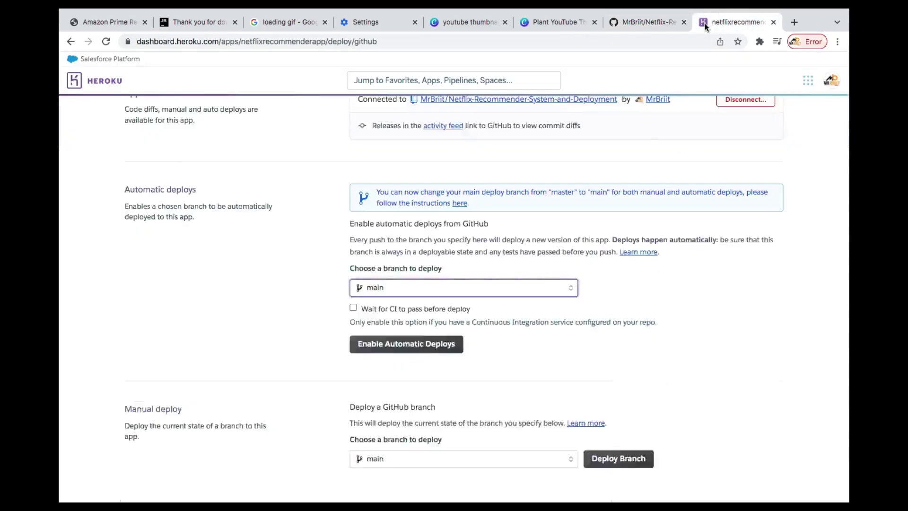
left_click(392, 344)
scroll(392, 348, "down", 1)
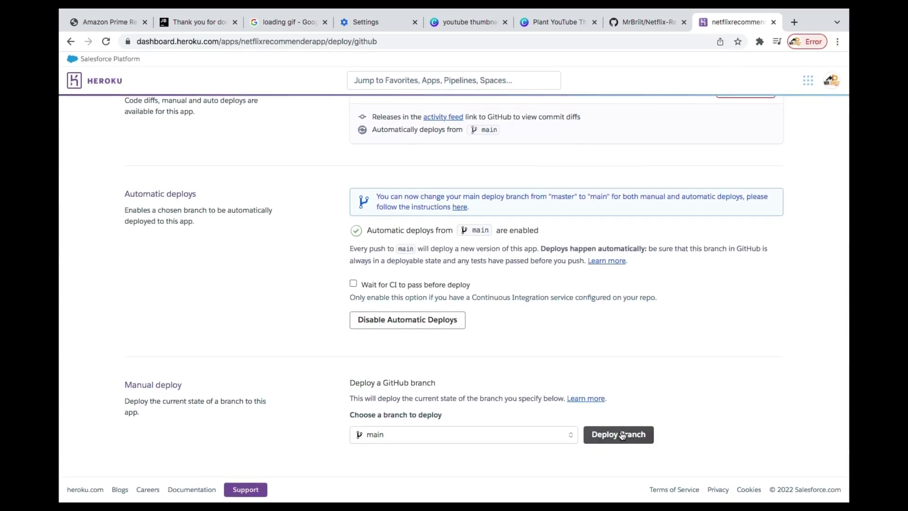
Run a manual deploy of the main branch until it is released as v3.
left_click(614, 436)
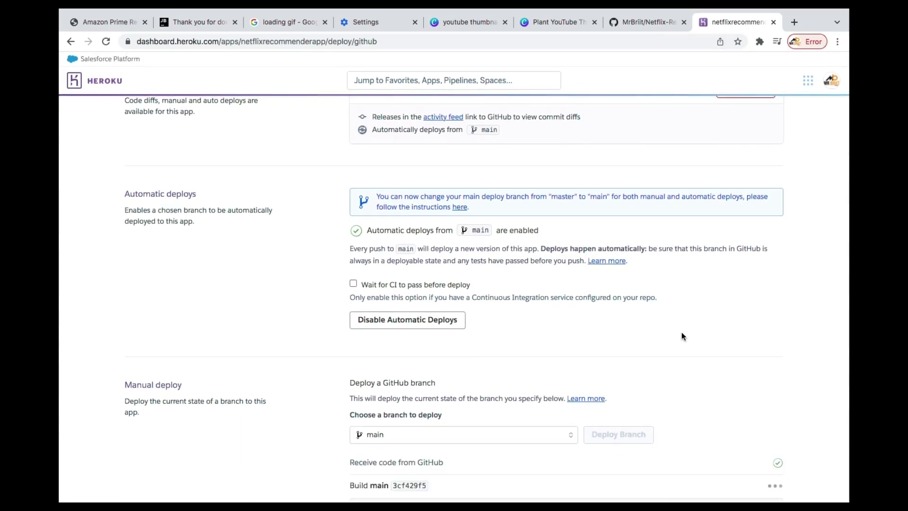
scroll(682, 332, "down", 5)
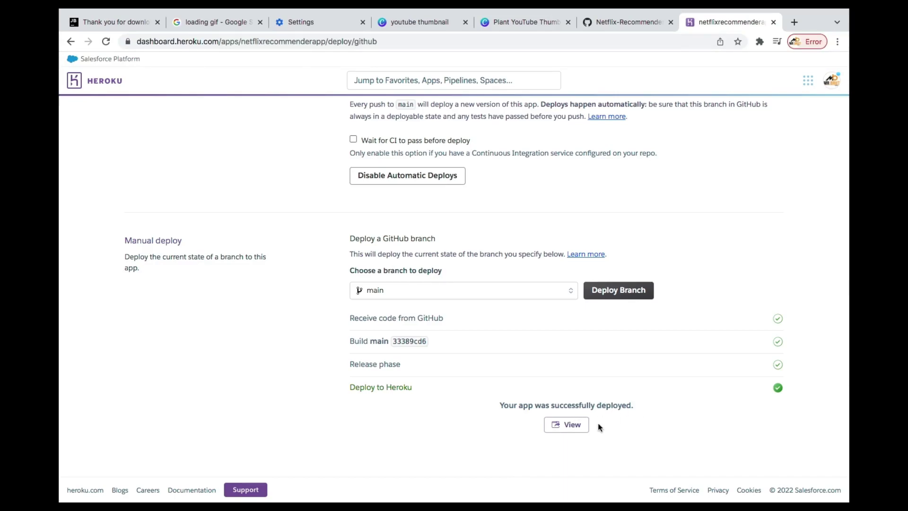
Open the deployed app and search for Crossroads, typing 'sro' and picking it from suggestions.
left_click(570, 429)
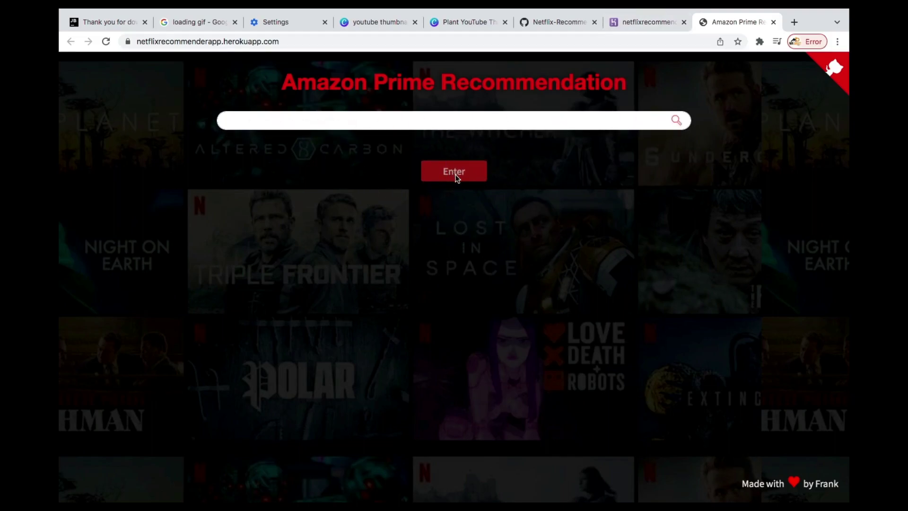
left_click(363, 129)
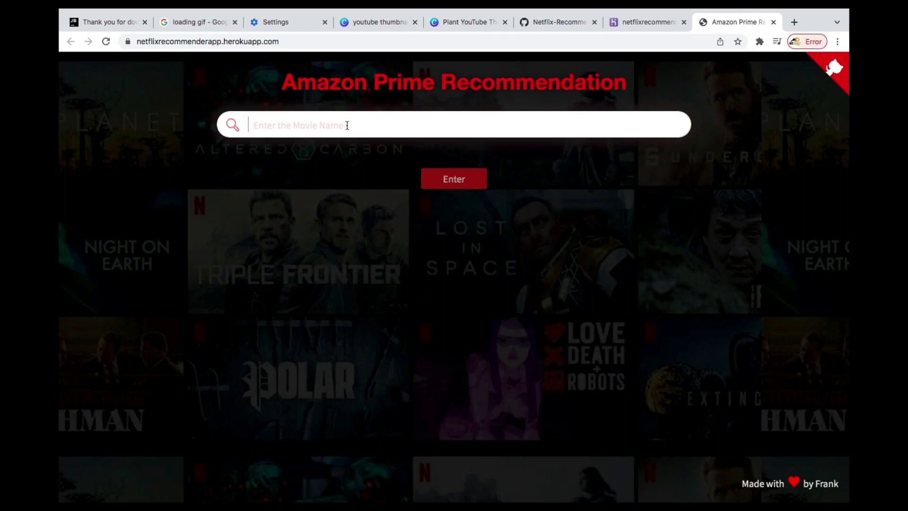
type("sr")
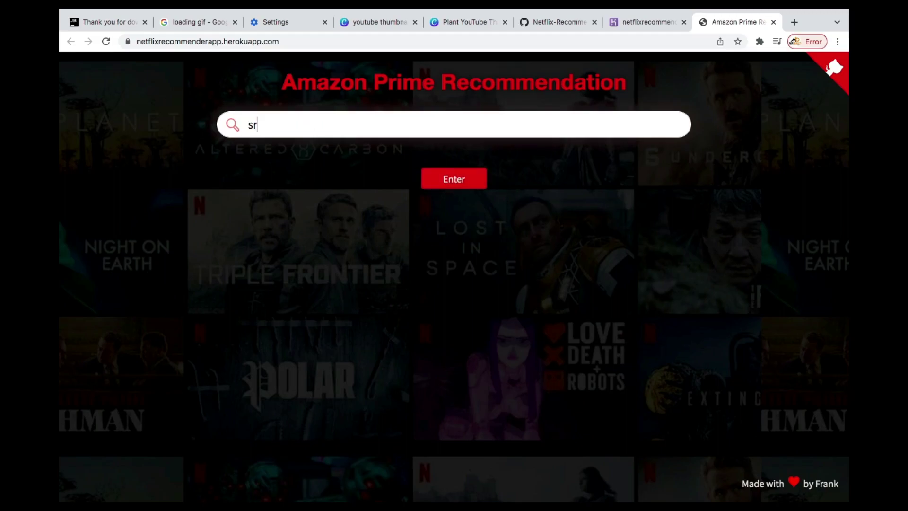
type("o")
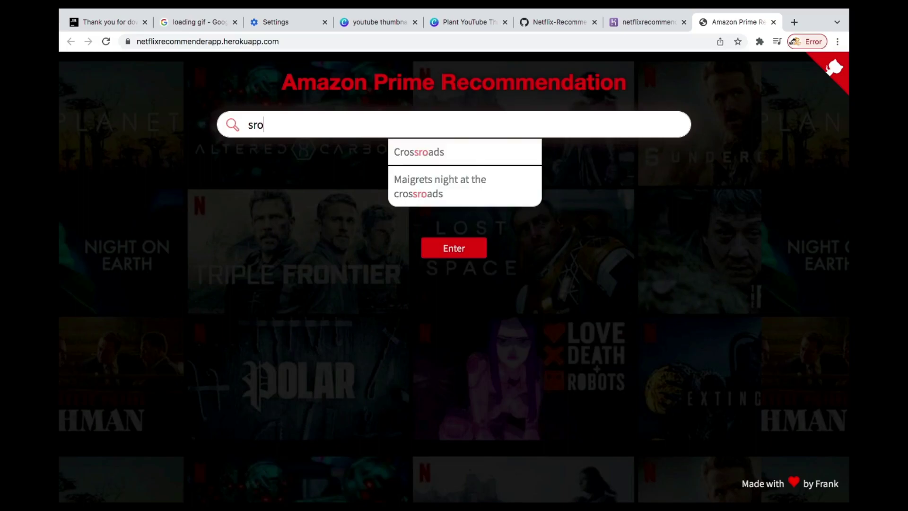
left_click(429, 157)
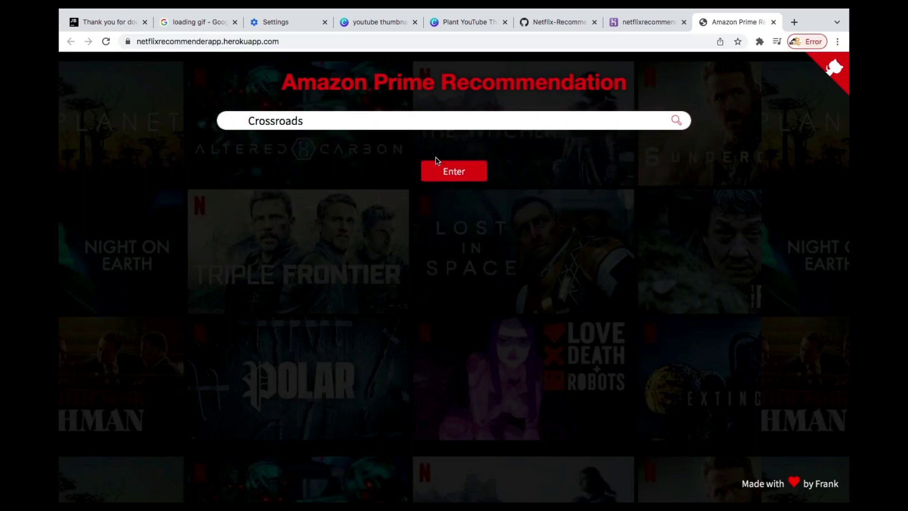
left_click(439, 166)
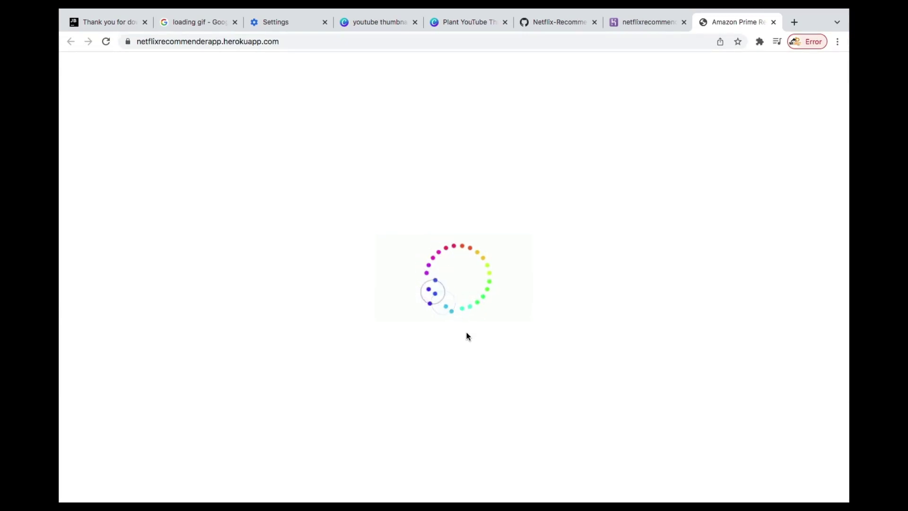
Select the app's web address, then view and close a Crossroads cast member's biography.
left_click_drag(281, 42, 129, 43)
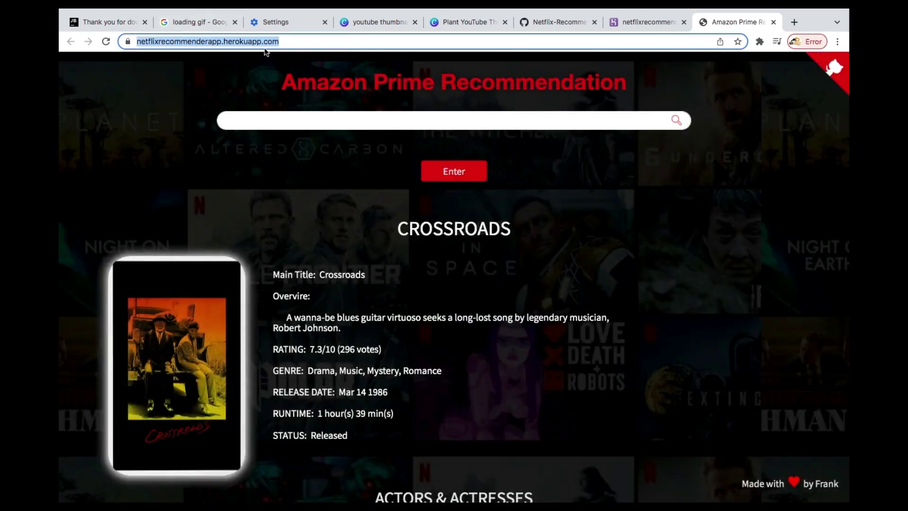
left_click(411, 234)
scroll(412, 234, "down", 6)
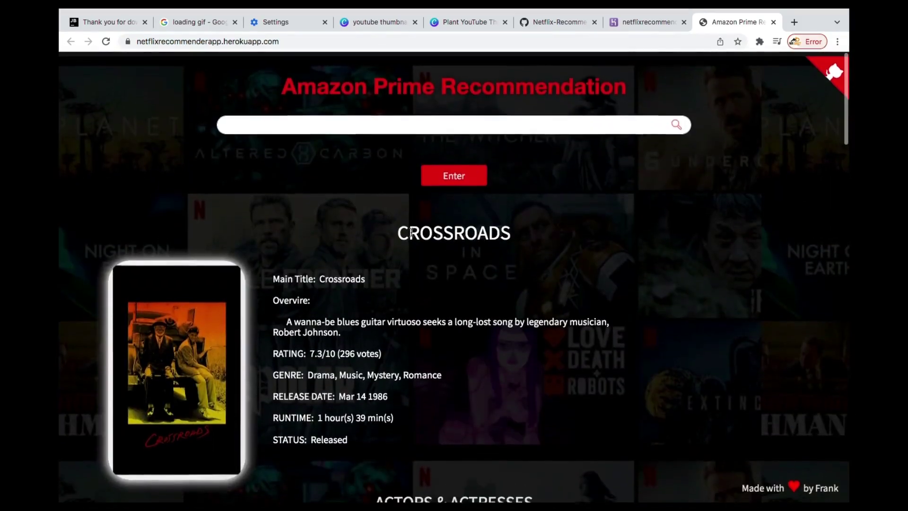
scroll(412, 234, "down", 8)
left_click(303, 217)
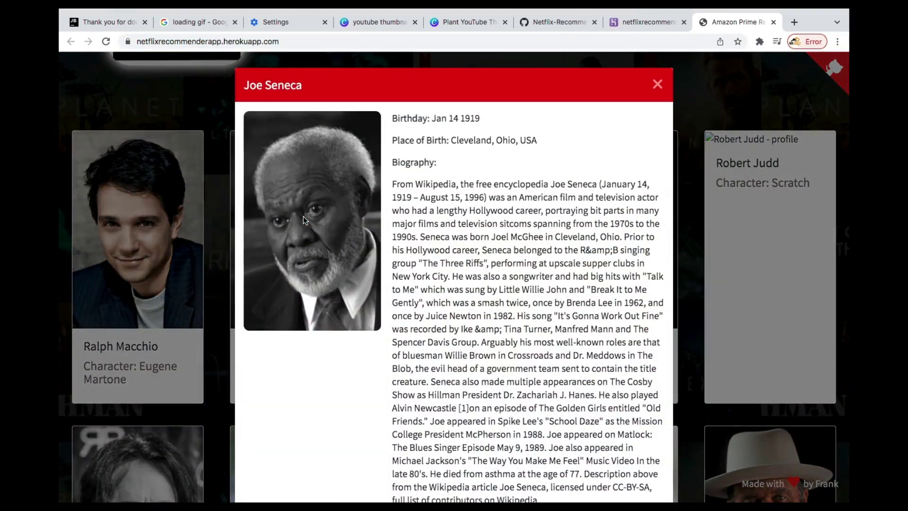
left_click(653, 84)
Scroll down to Crossroads' recommended movies and view recommendations for Celebrity.
scroll(345, 239, "down", 10)
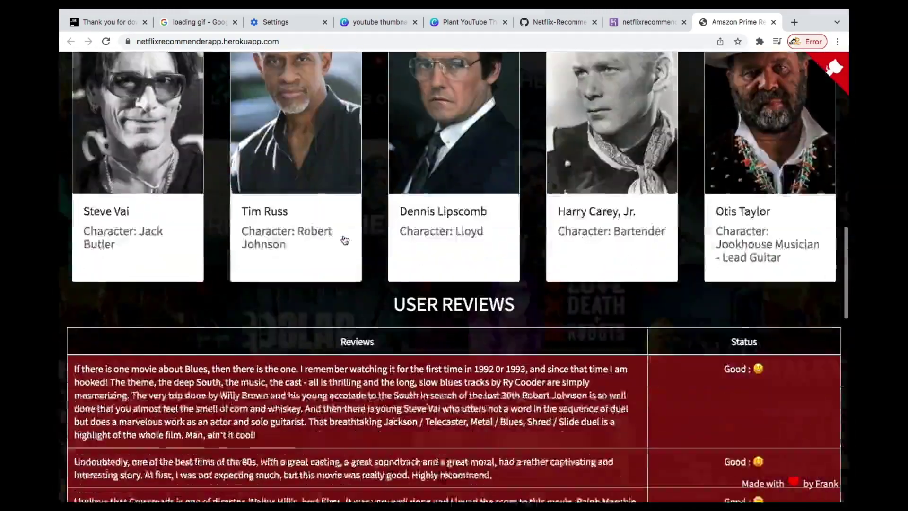
scroll(345, 300, "up", 2)
scroll(401, 301, "down", 5)
scroll(401, 301, "down", 1)
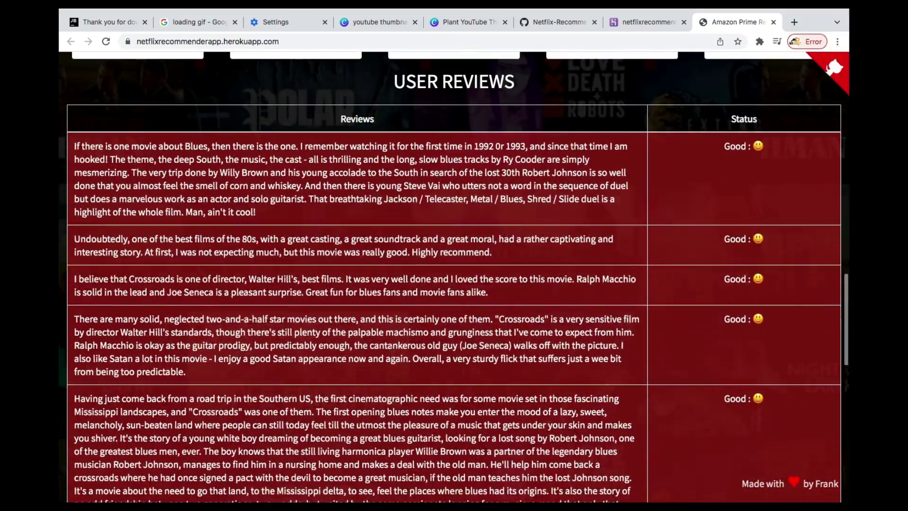
scroll(401, 301, "down", 3)
scroll(401, 301, "up", 2)
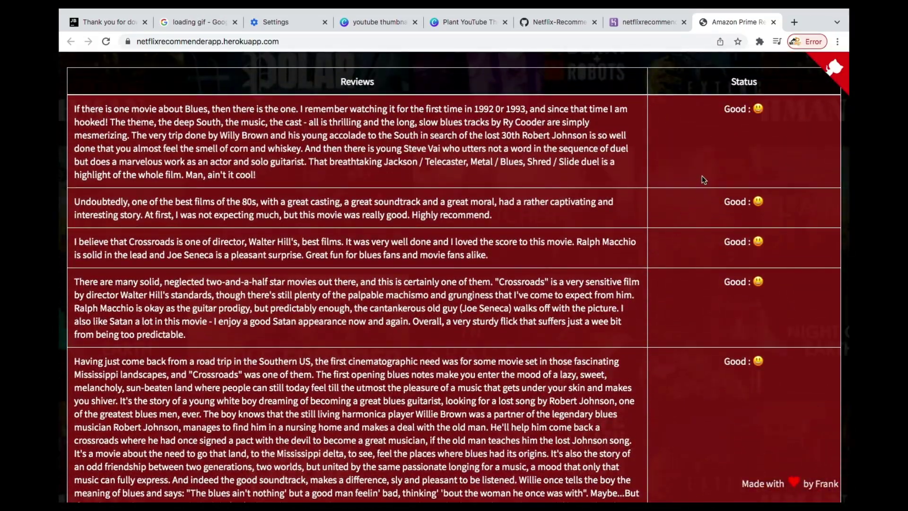
scroll(519, 350, "down", 10)
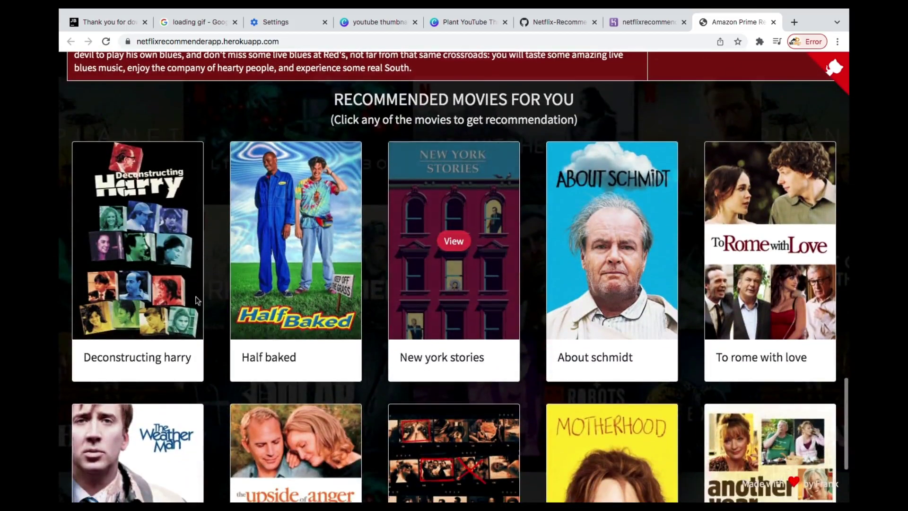
scroll(578, 356, "down", 4)
mouse_move(580, 355)
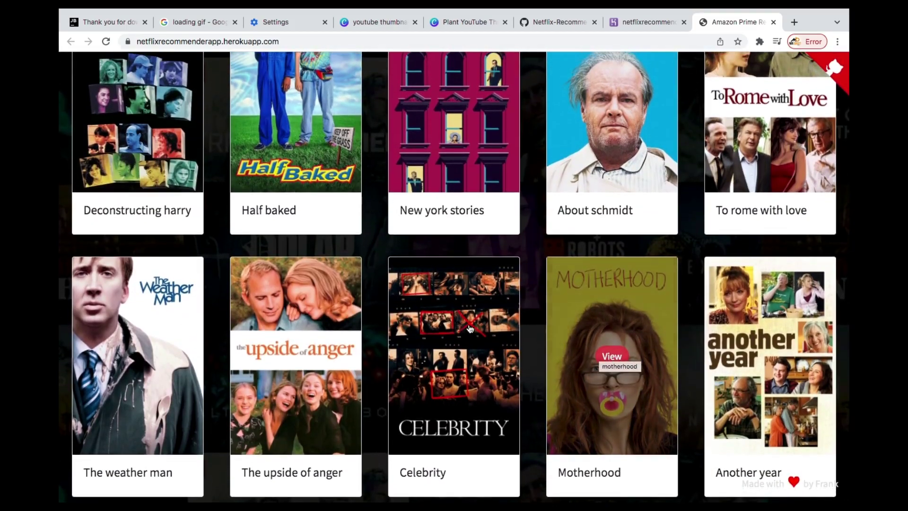
left_click(454, 354)
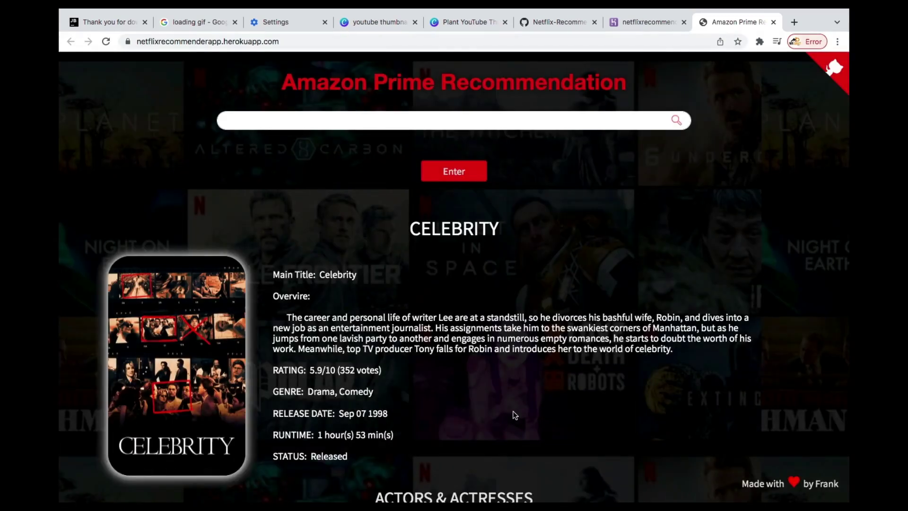
Scroll through Celebrity's reviews and recommendations, then back up to its Drama, Comedy details.
scroll(515, 415, "down", 20)
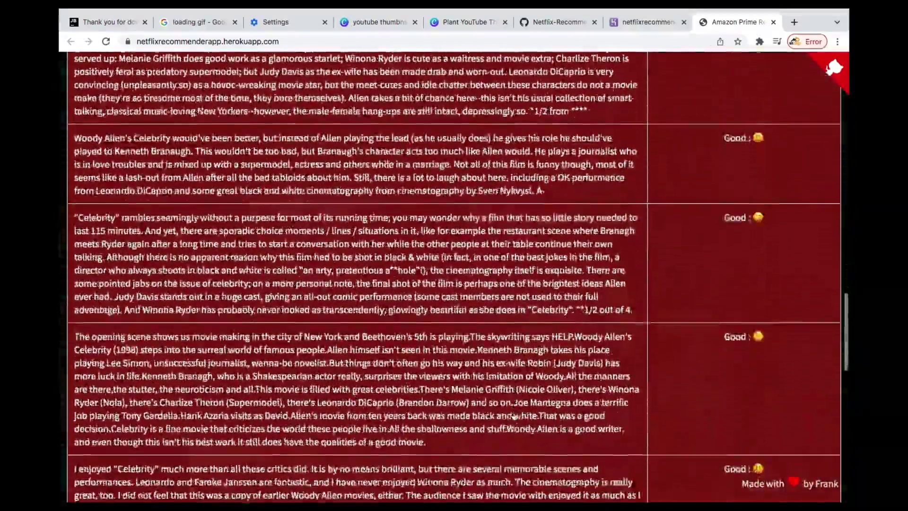
scroll(515, 415, "down", 20)
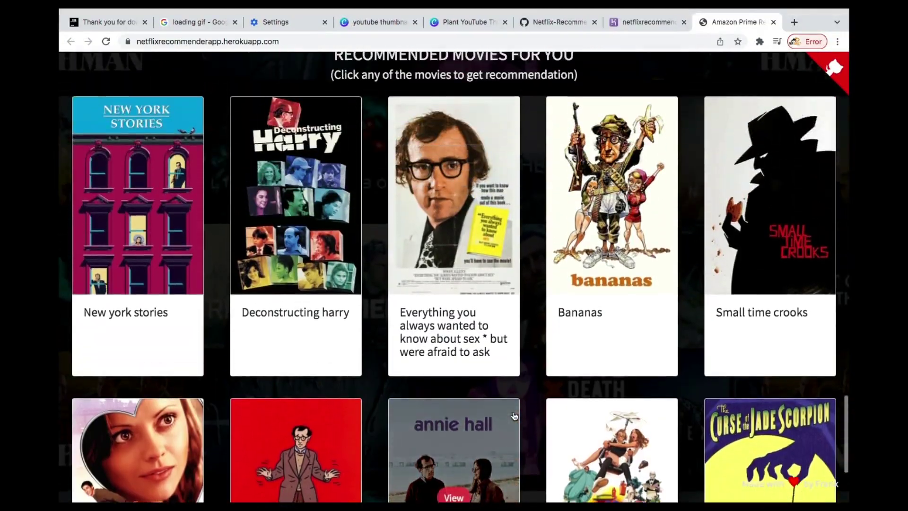
scroll(515, 416, "up", 3)
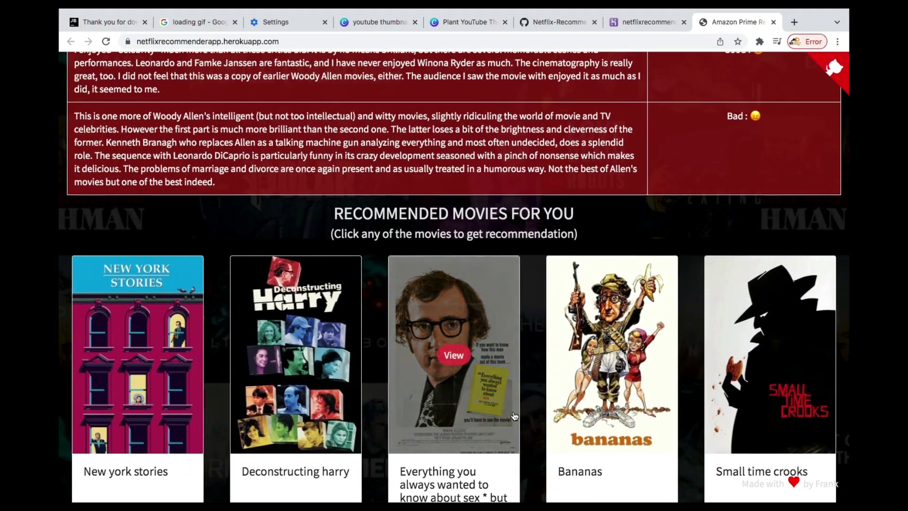
scroll(515, 415, "up", 20)
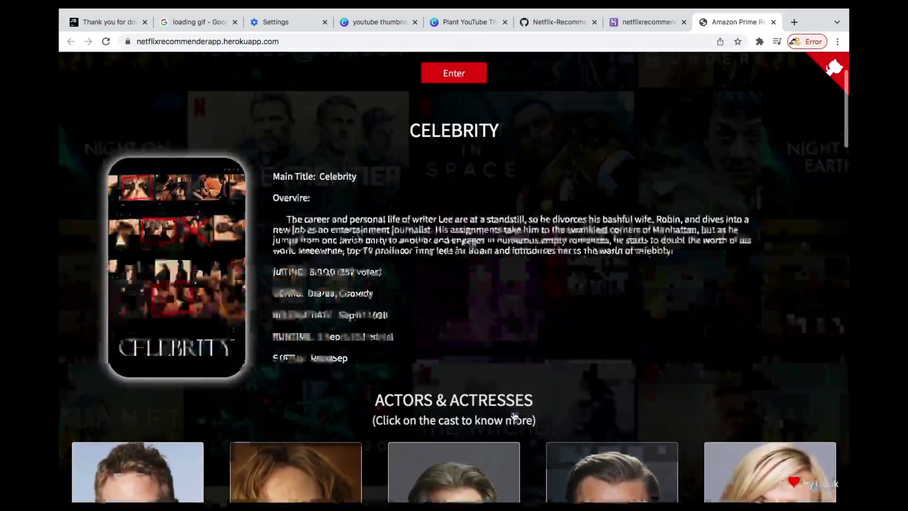
scroll(515, 415, "up", 5)
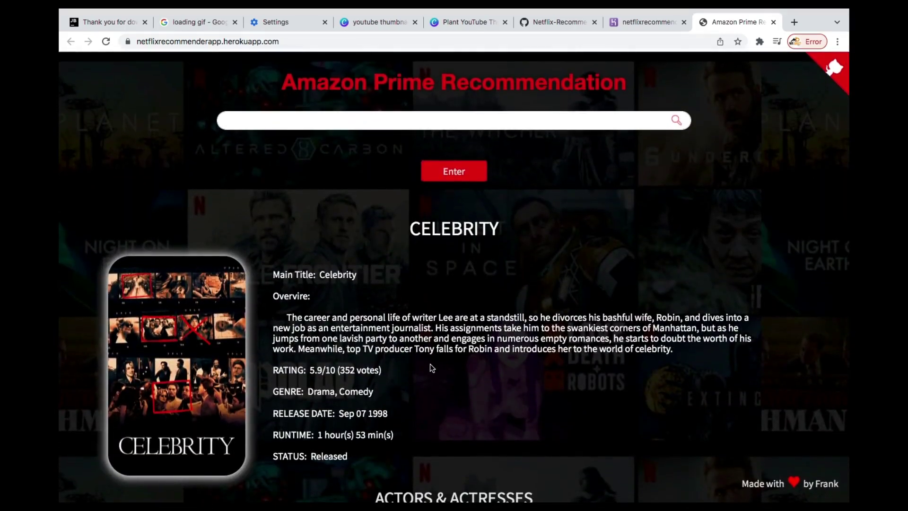